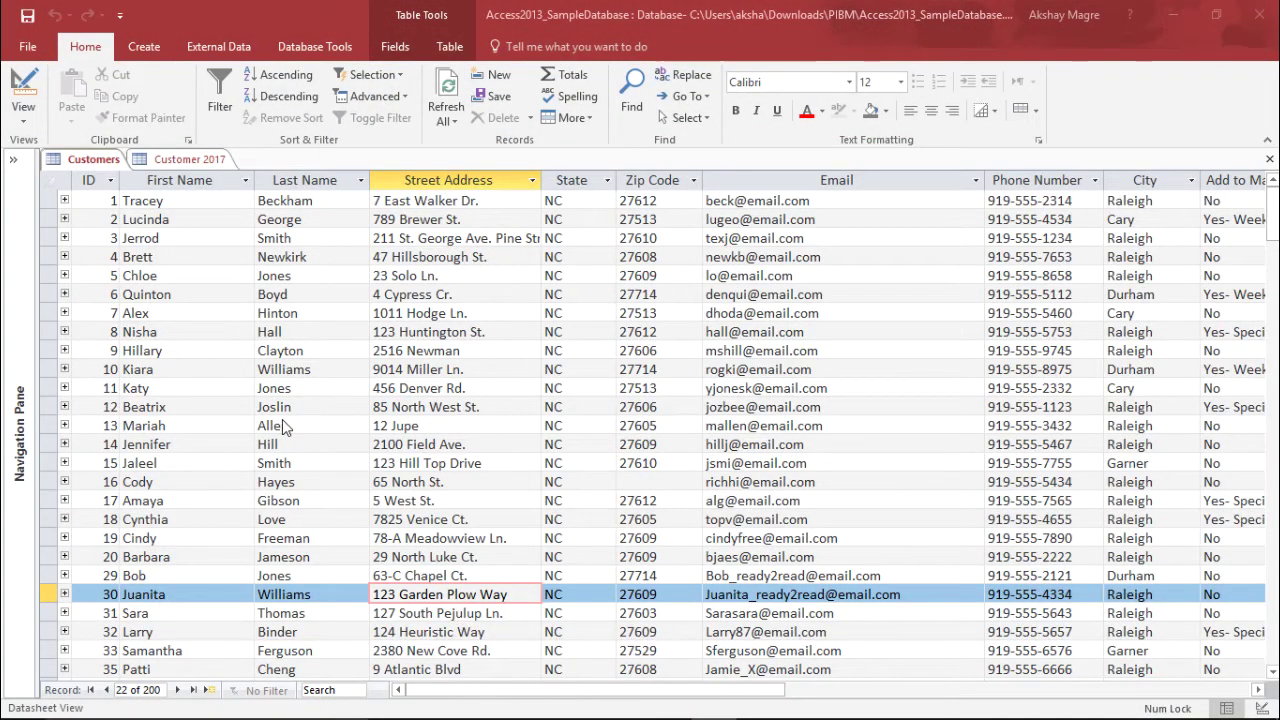
- Check the State and Street Address values in the Customers datasheet, then show the Create ribbon
click(544, 290)
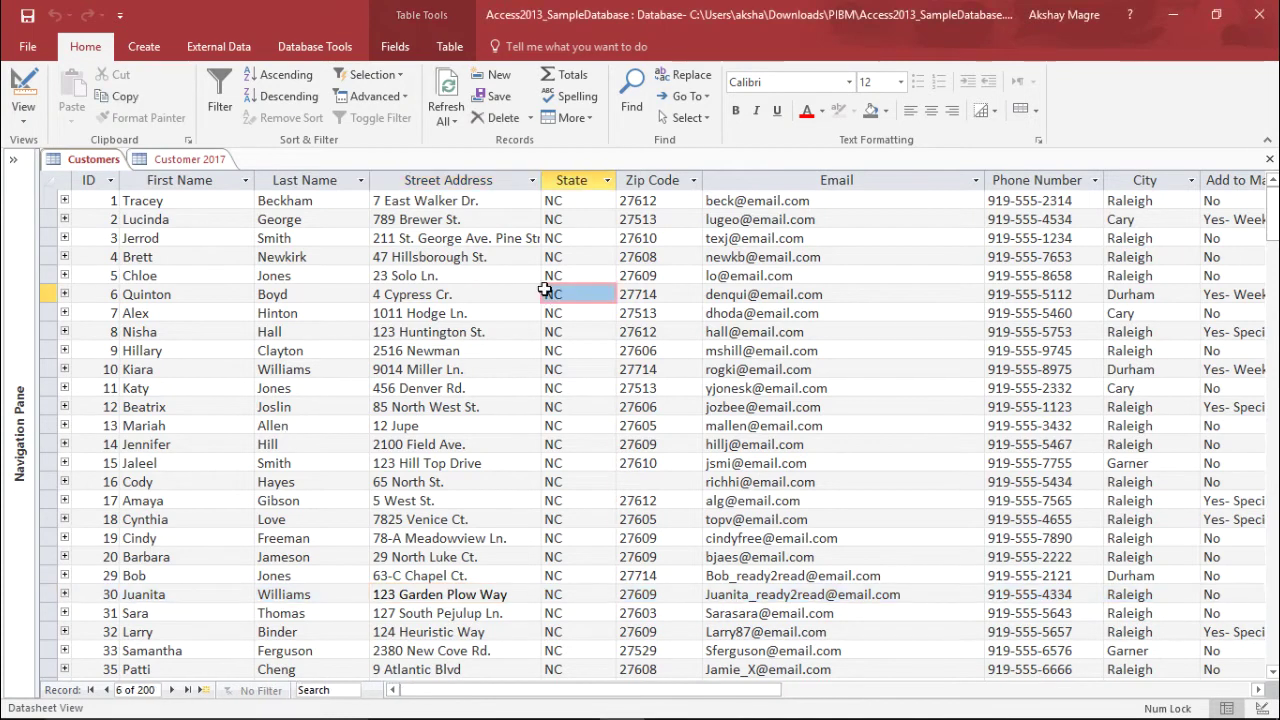
click(440, 258)
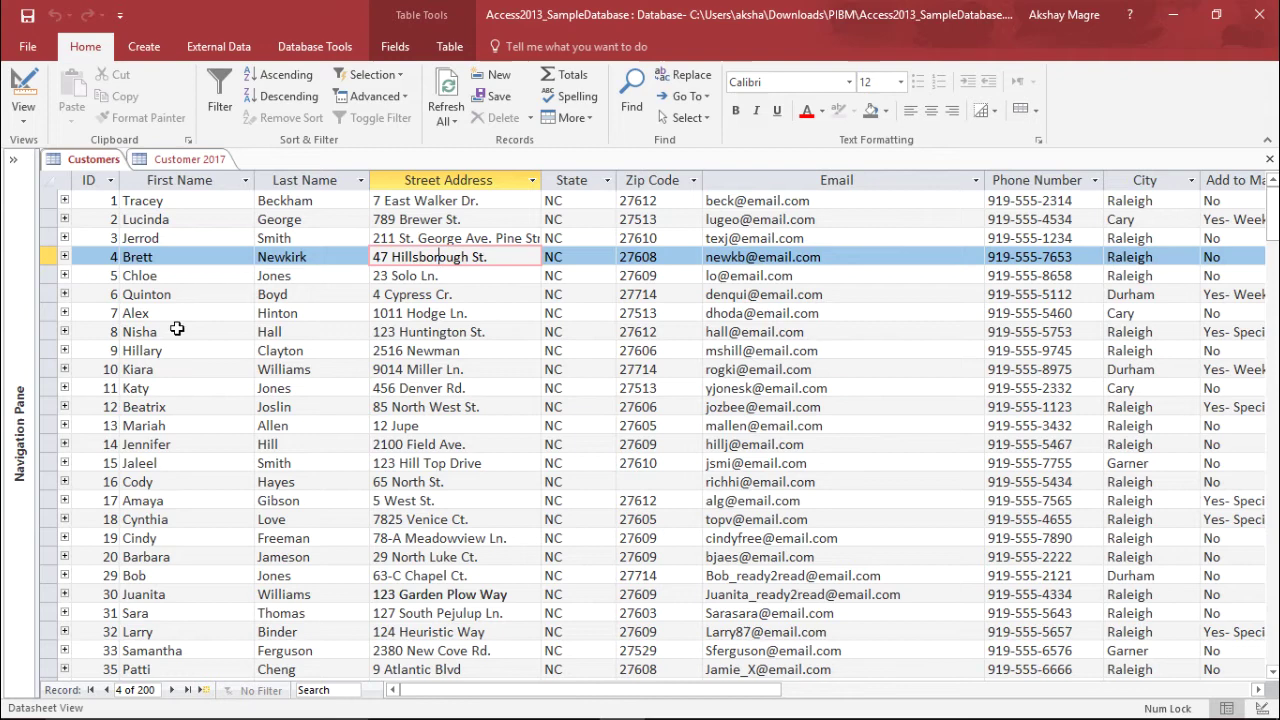
click(145, 47)
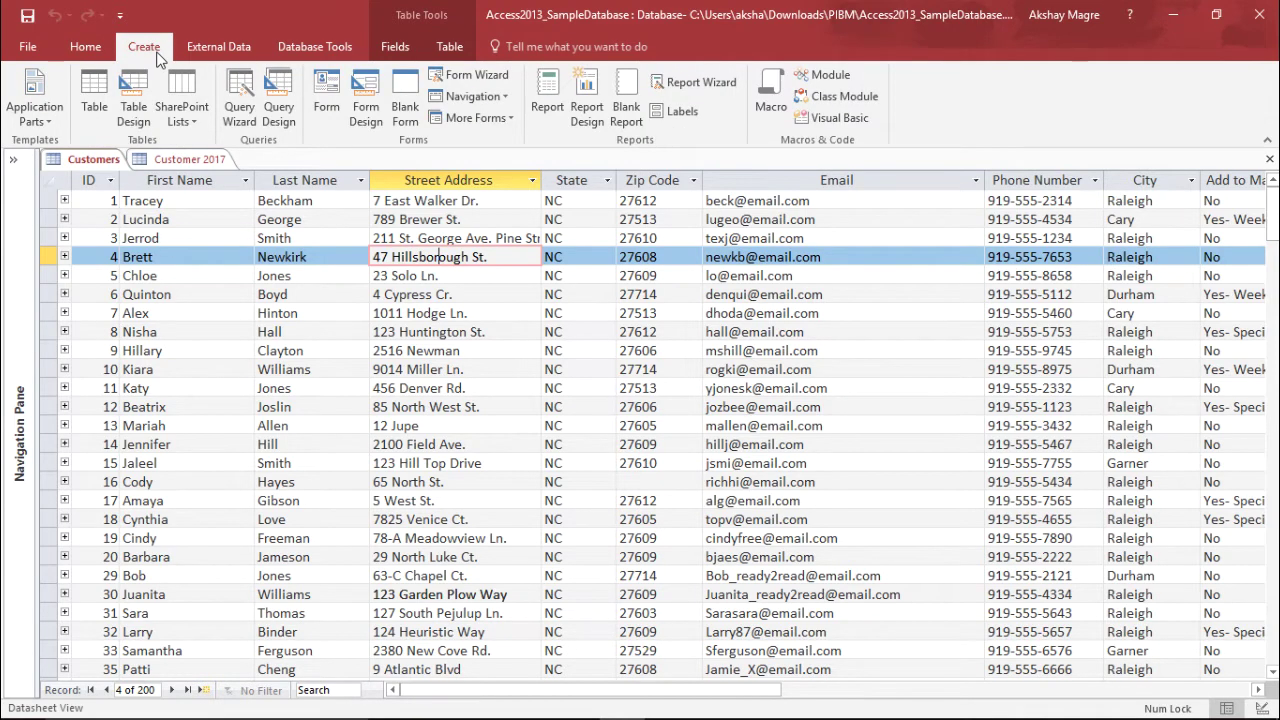
- Start a blank query in Design view and add the Customers and Order Items tables
click(293, 124)
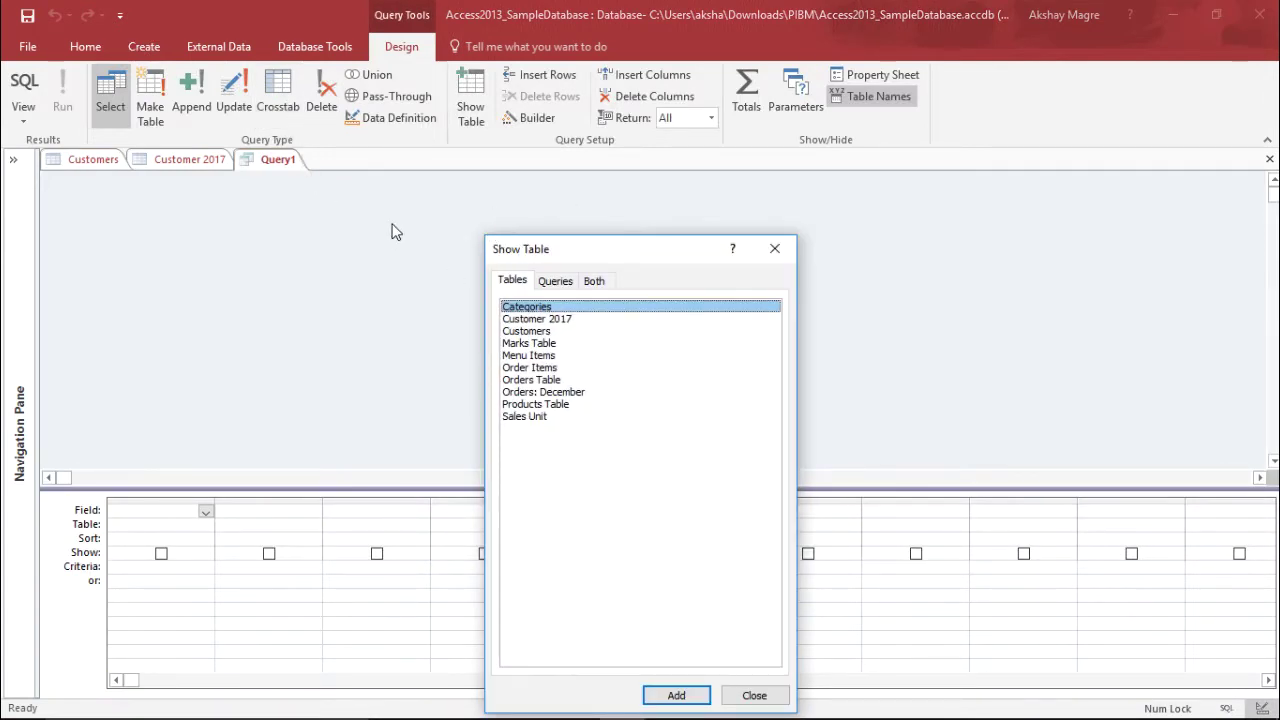
drag(649, 248, 535, 153)
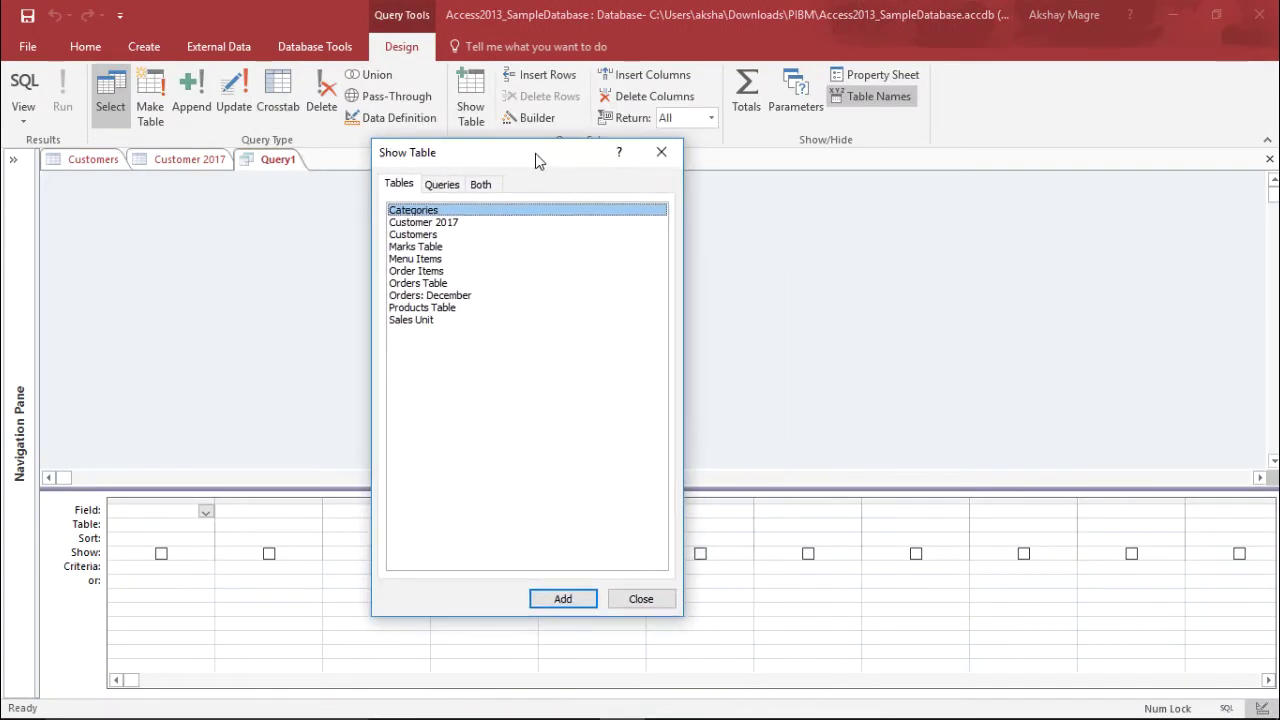
click(443, 236)
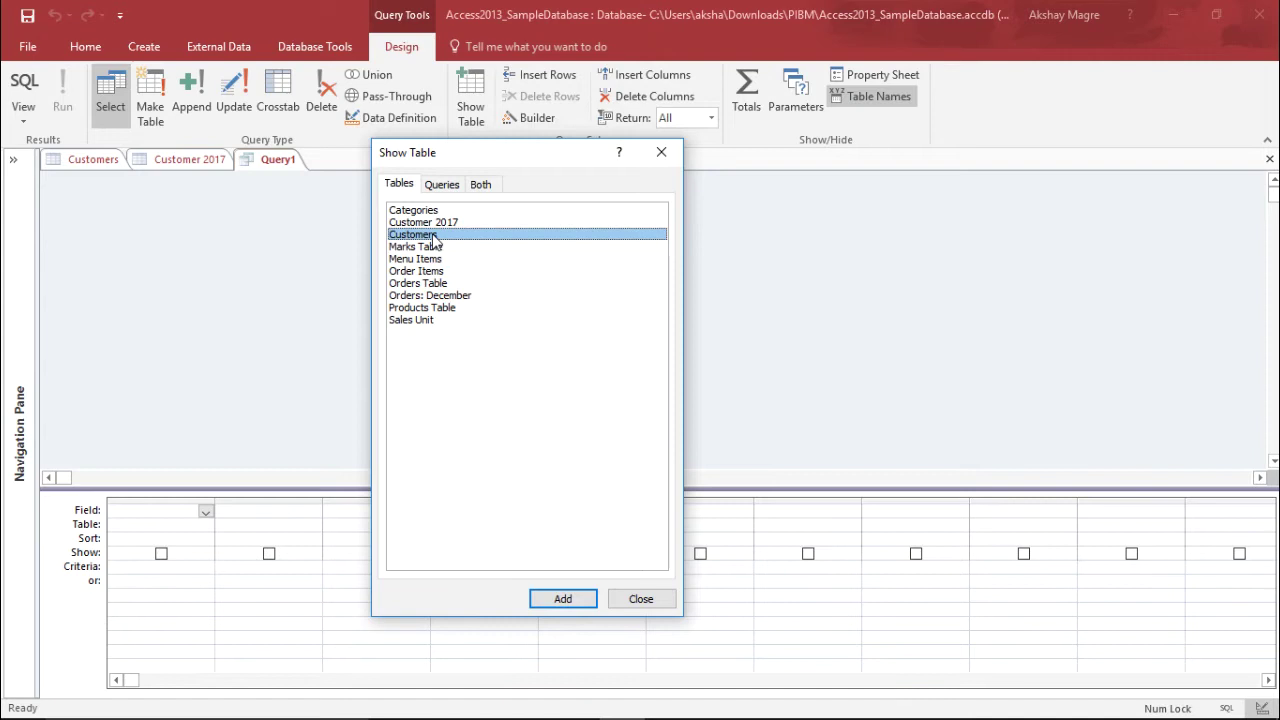
click(577, 601)
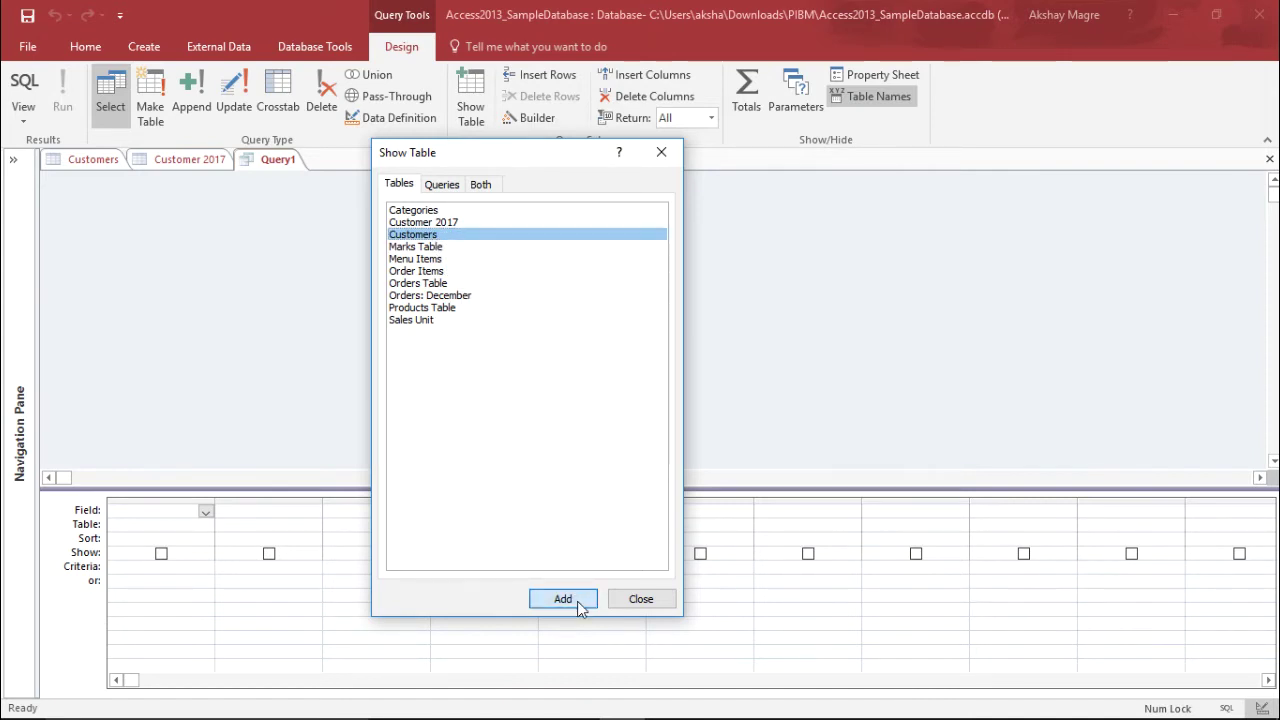
click(435, 272)
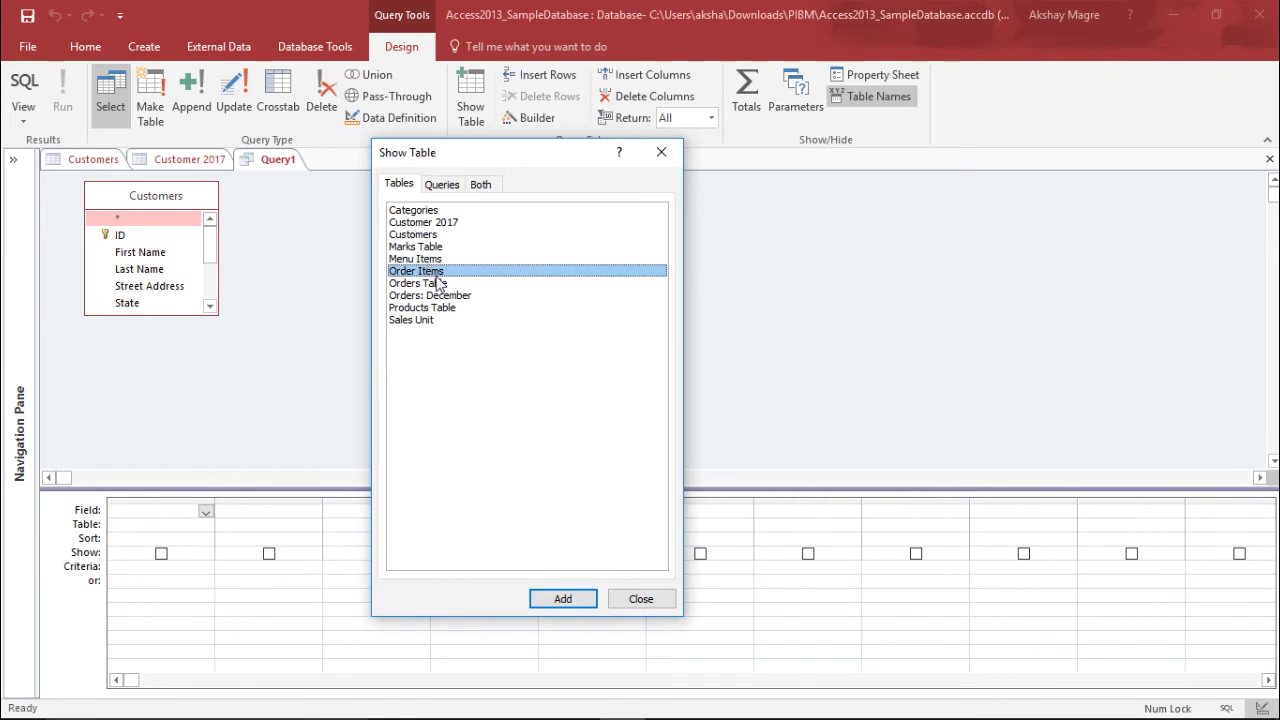
click(540, 600)
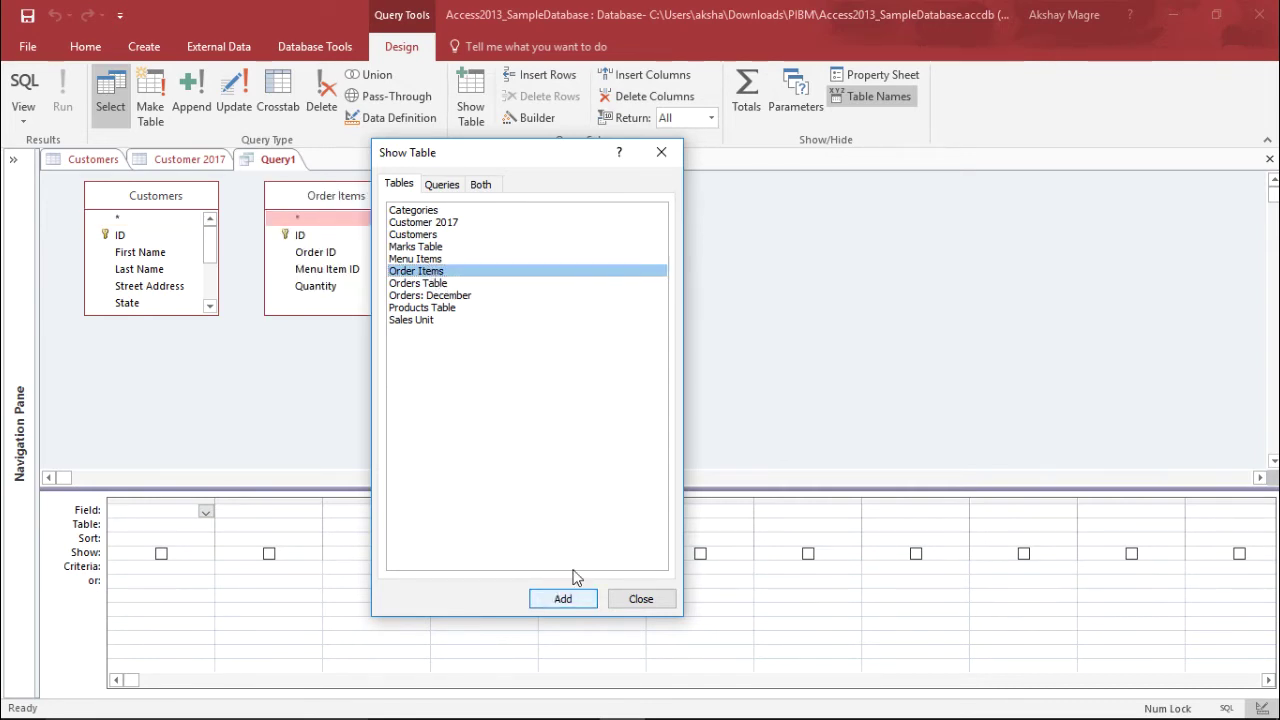
- Close the table chooser and arrange the Customers and Order Items field lists side by side
click(640, 600)
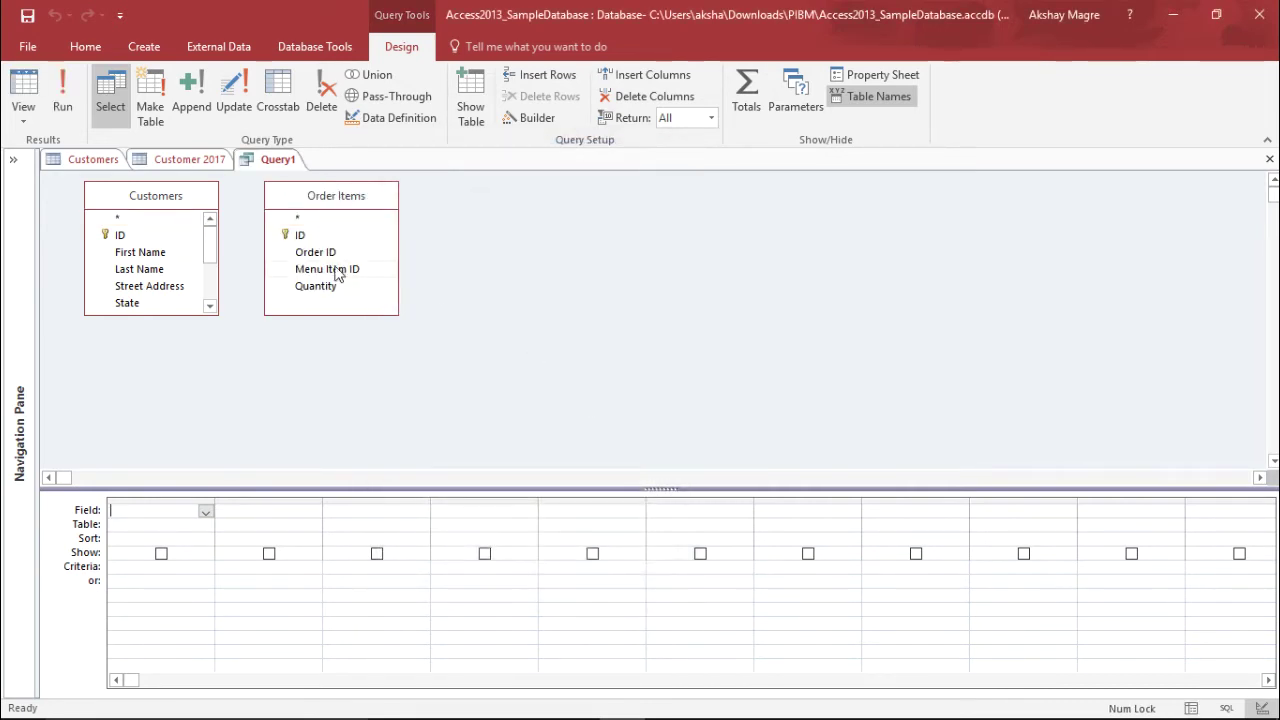
click(192, 182)
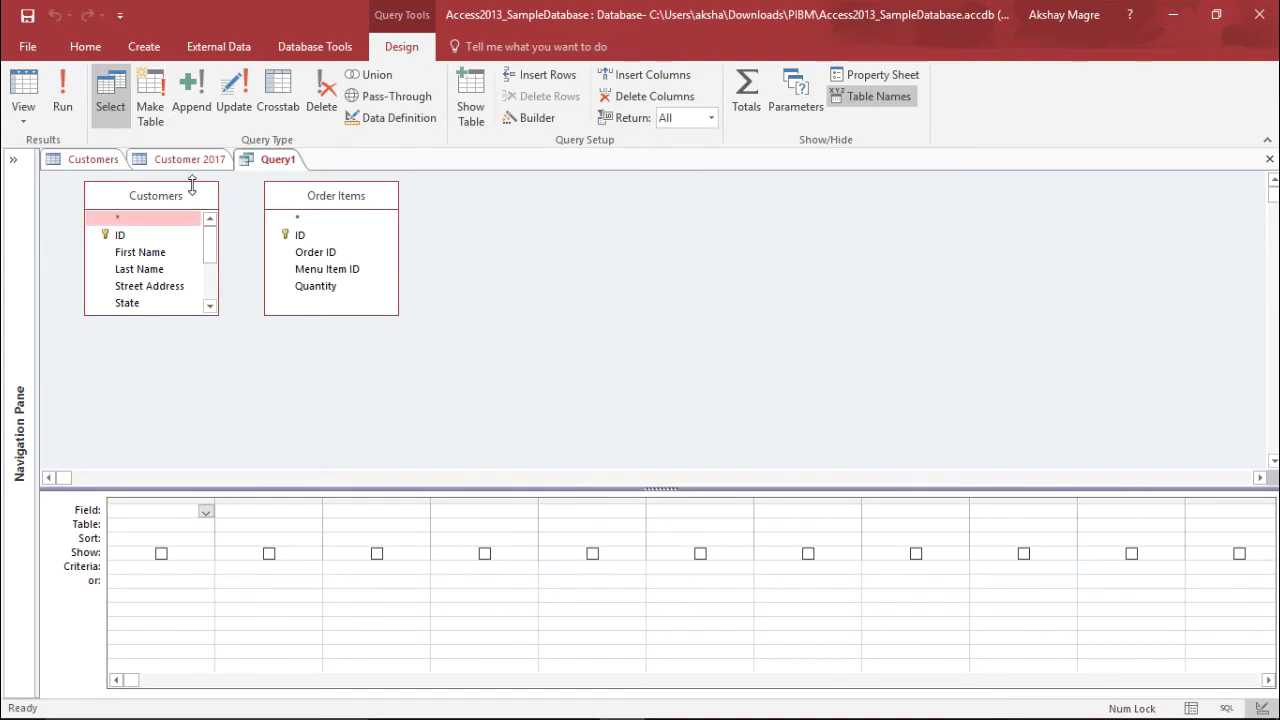
click(340, 192)
drag(358, 192, 561, 216)
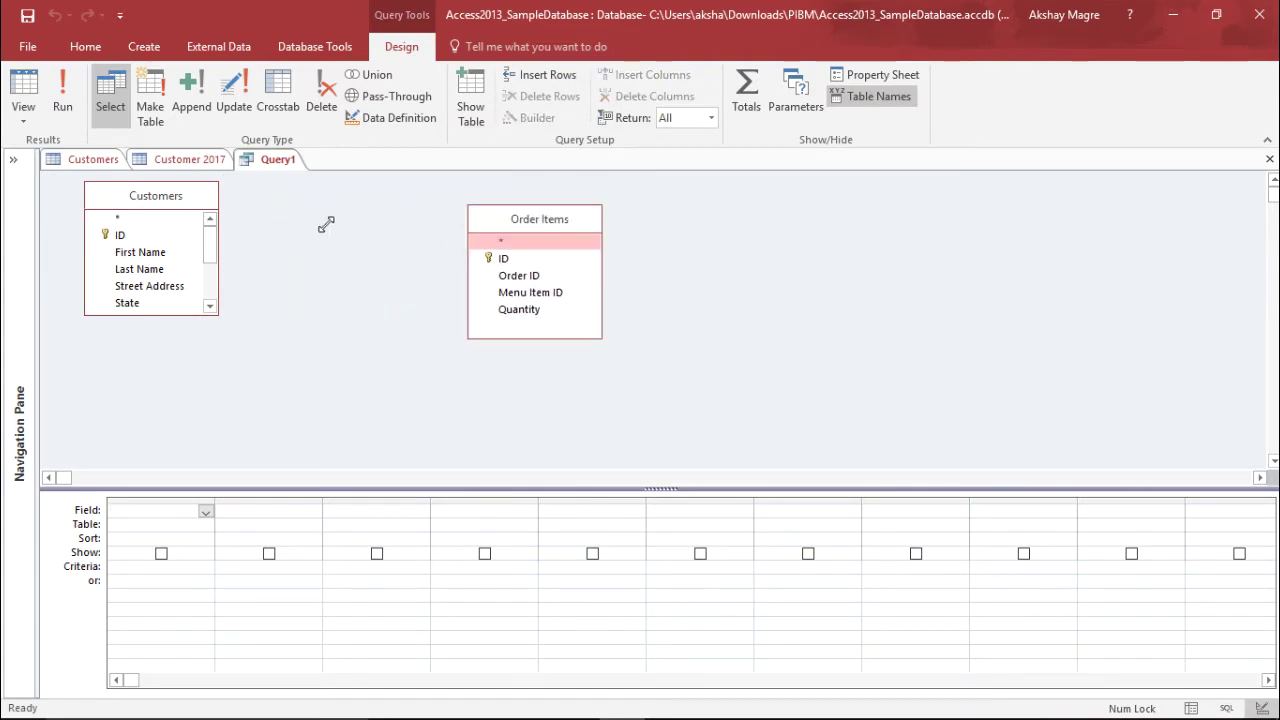
drag(131, 194, 212, 230)
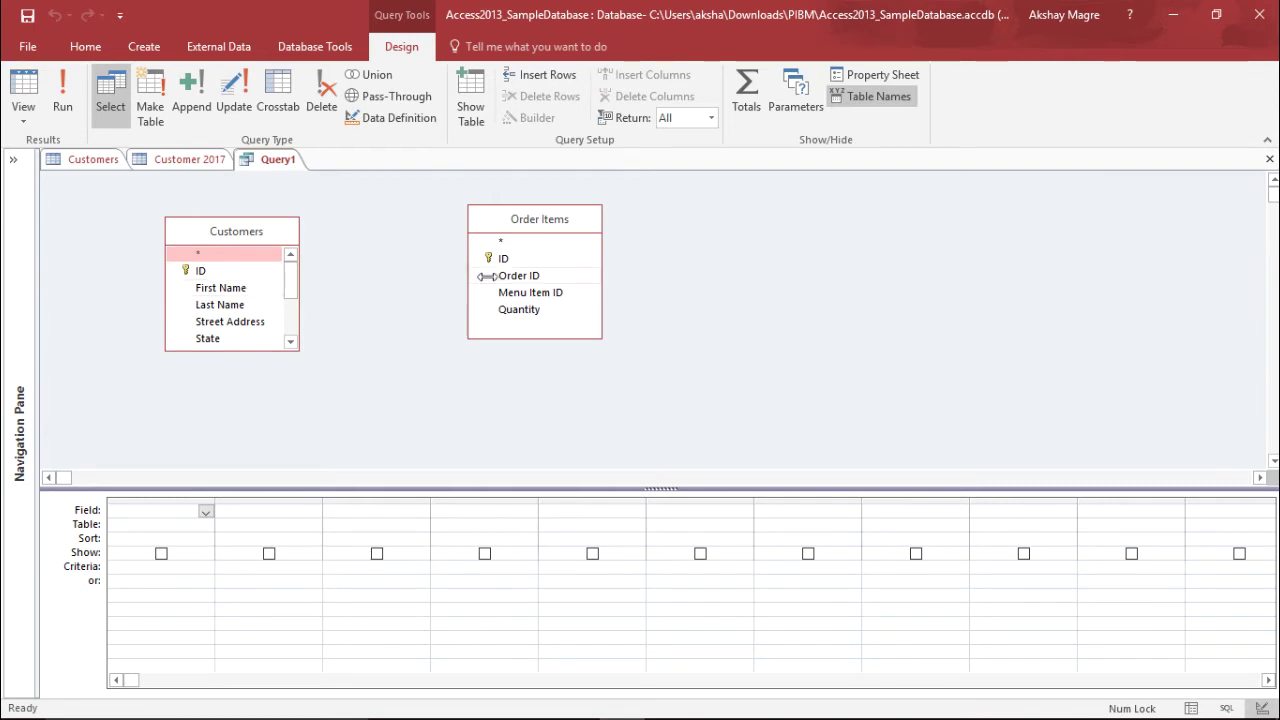
drag(548, 219, 502, 239)
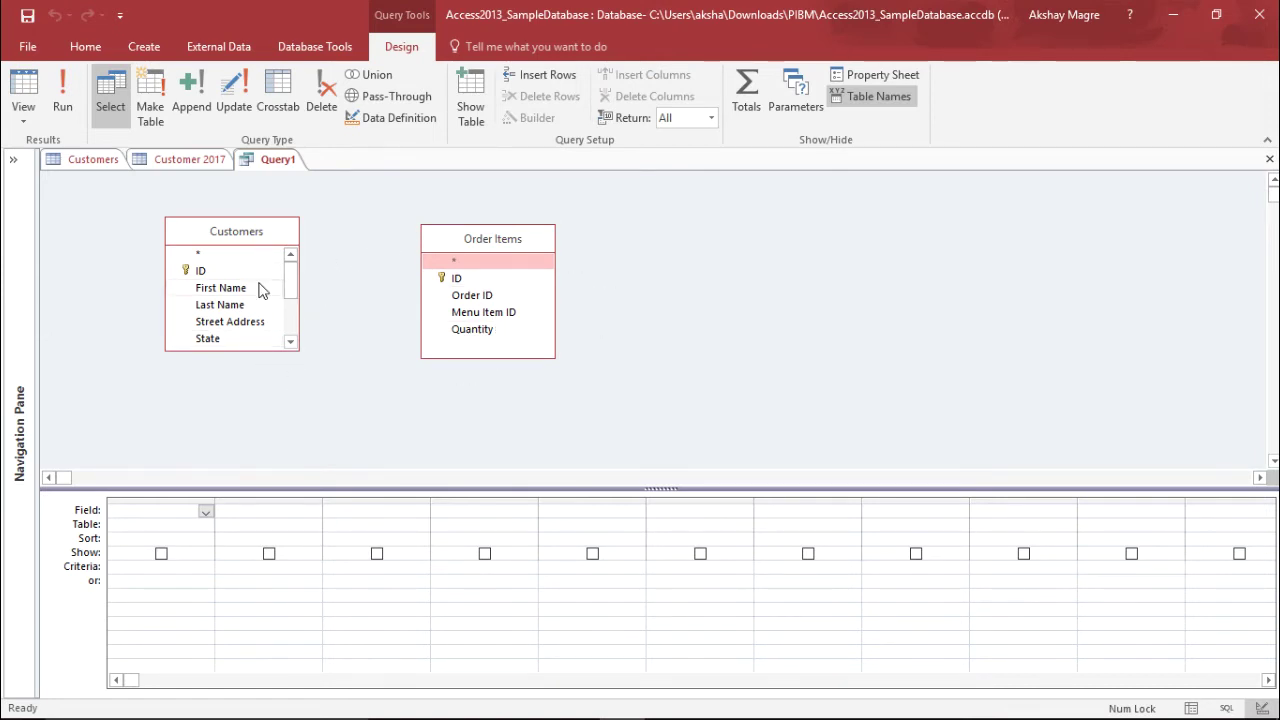
- Add First Name, Last Name and City from Customers to the design grid
double_click(214, 289)
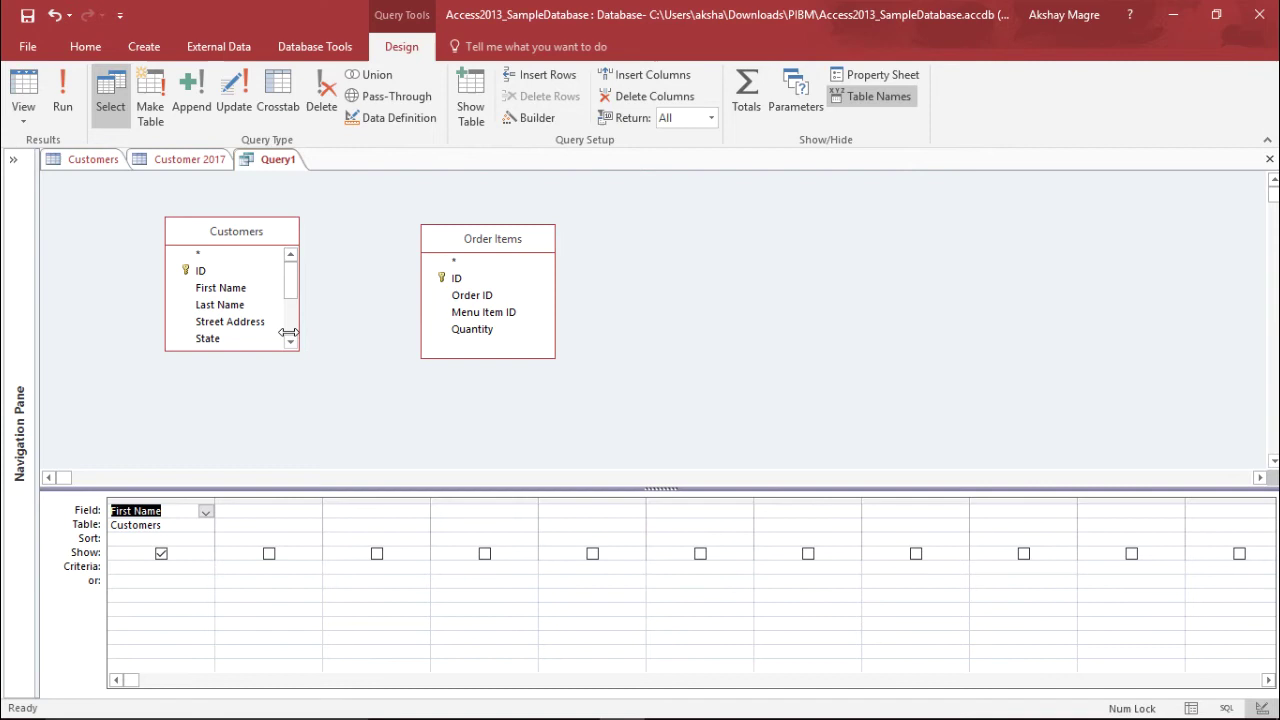
double_click(232, 305)
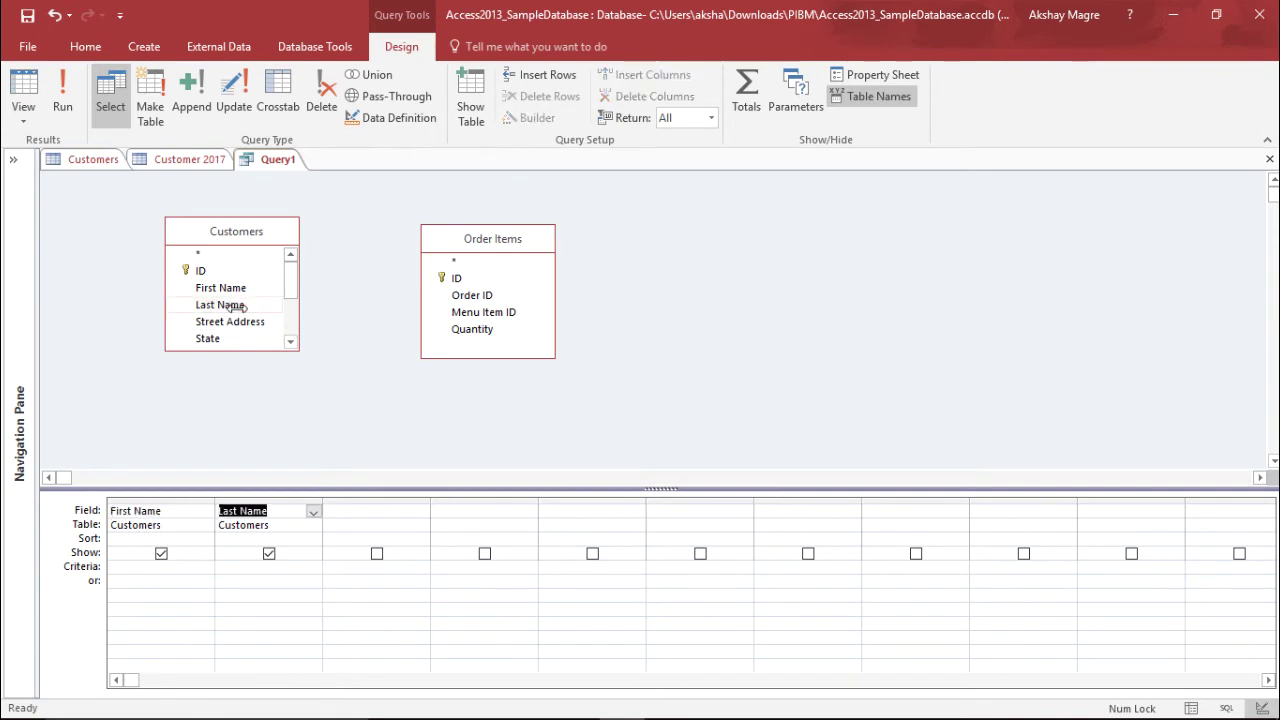
click(291, 342)
click(291, 342)
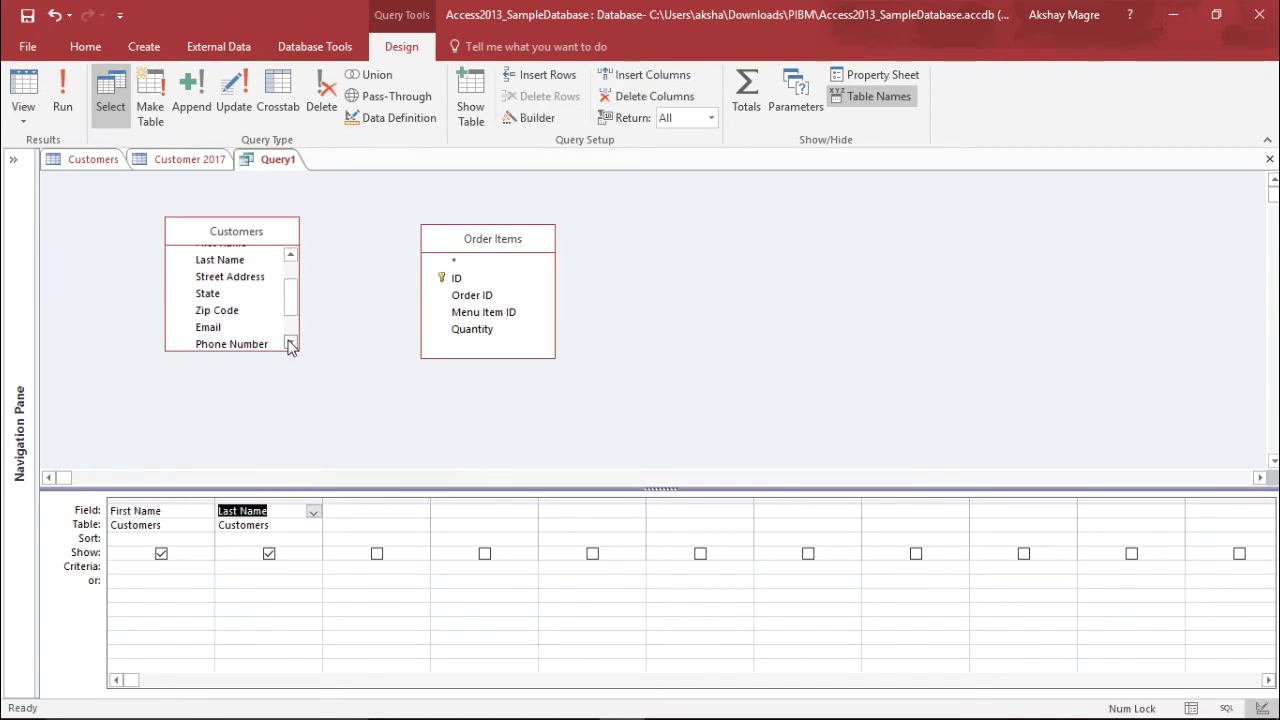
click(291, 343)
double_click(205, 316)
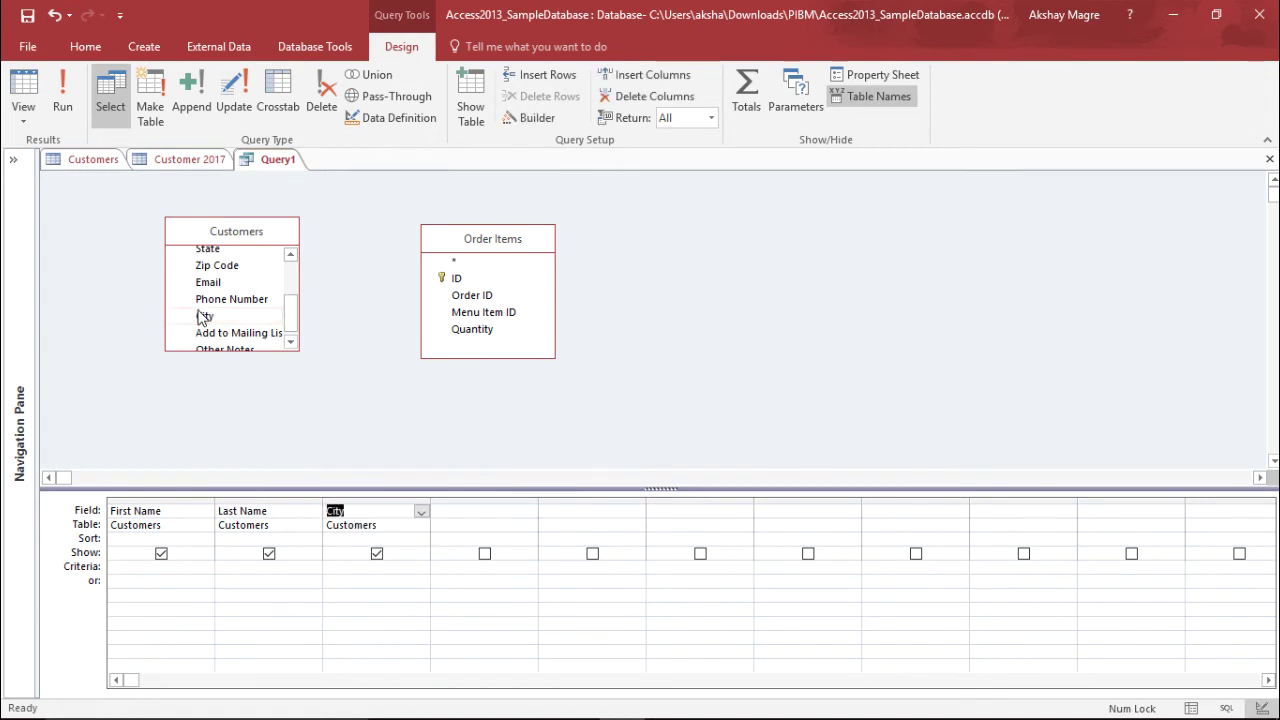
- Add Order ID and Quantity from Order Items as the next grid columns
click(503, 294)
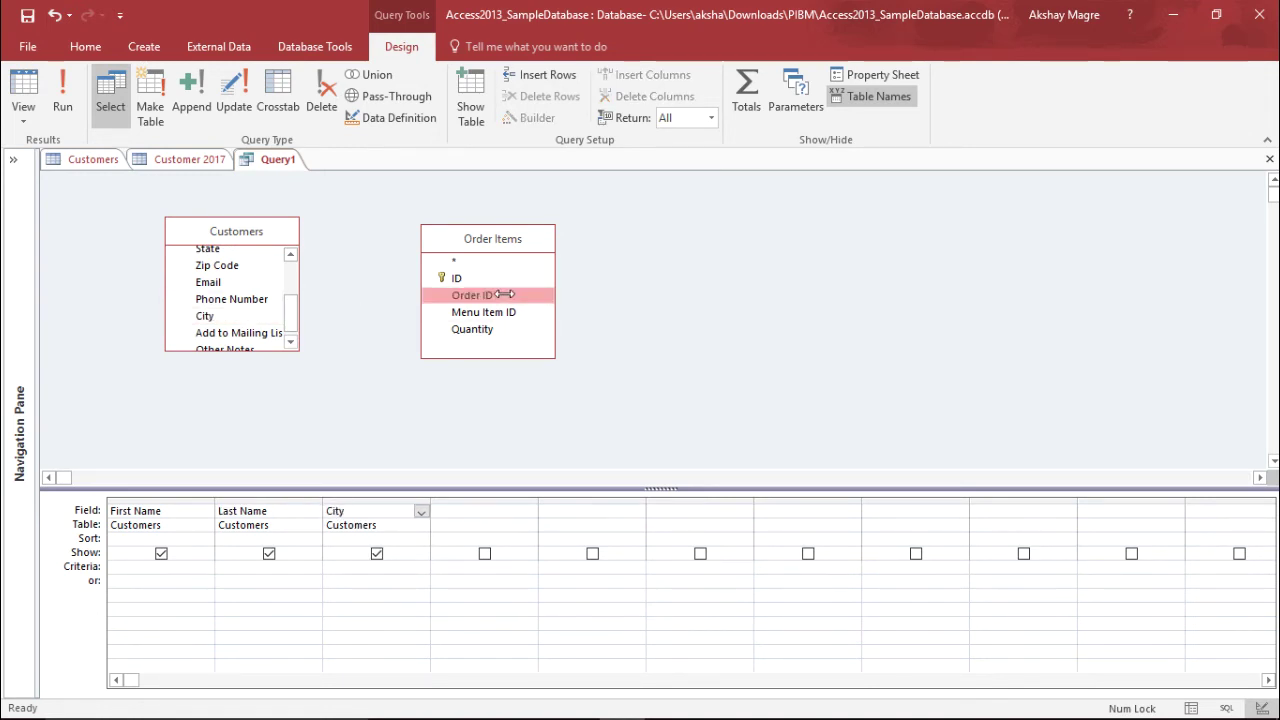
double_click(503, 294)
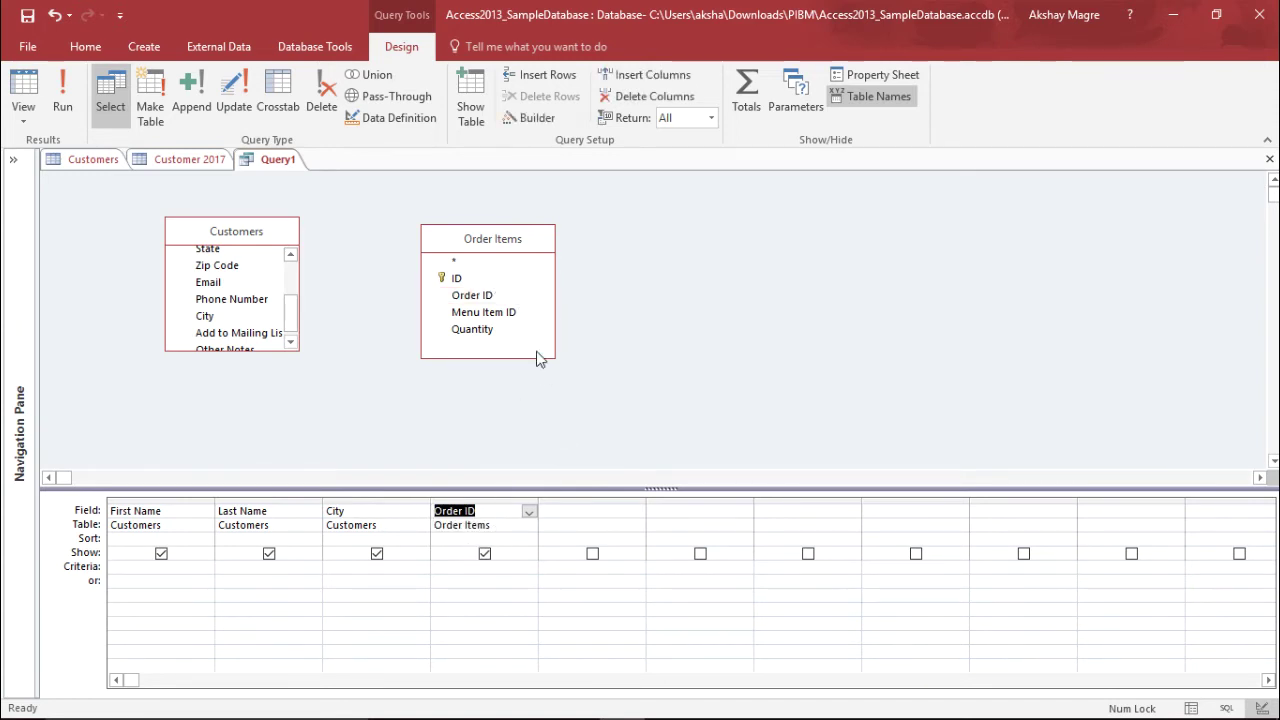
click(485, 332)
double_click(485, 332)
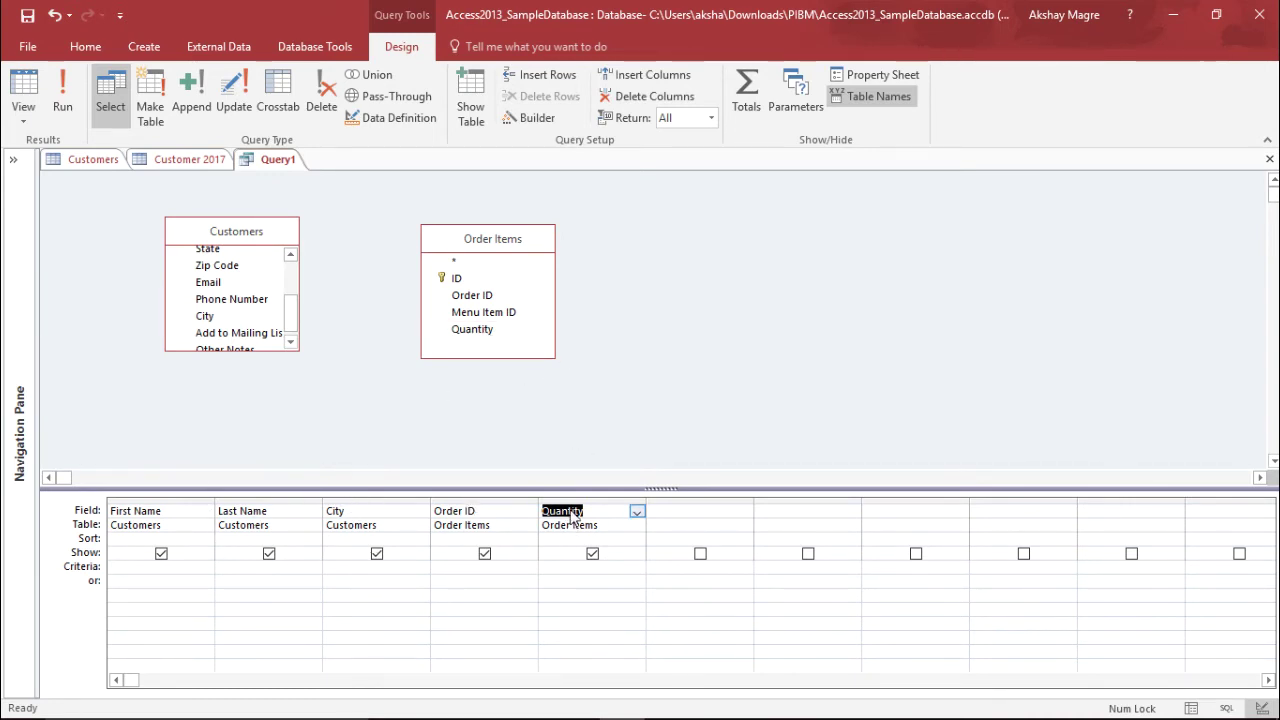
click(449, 560)
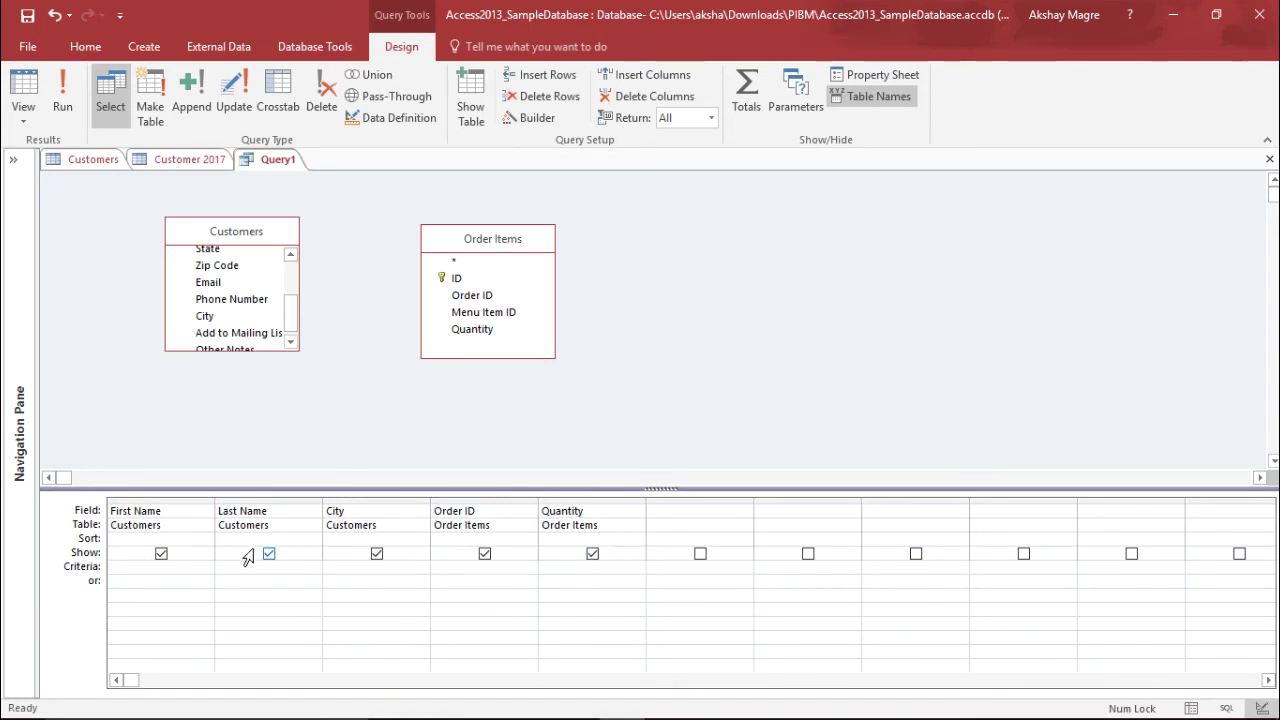
click(542, 512)
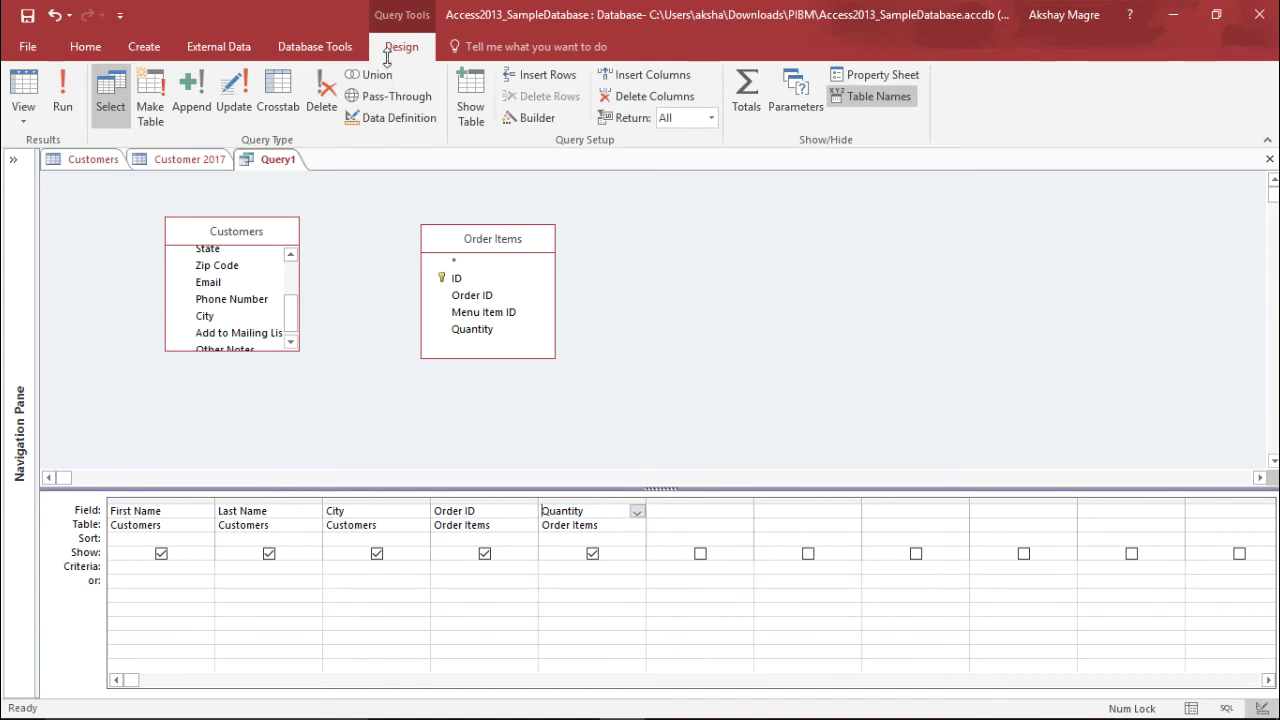
- Turn on the Totals row and set Quantity's Total to Sum
click(757, 110)
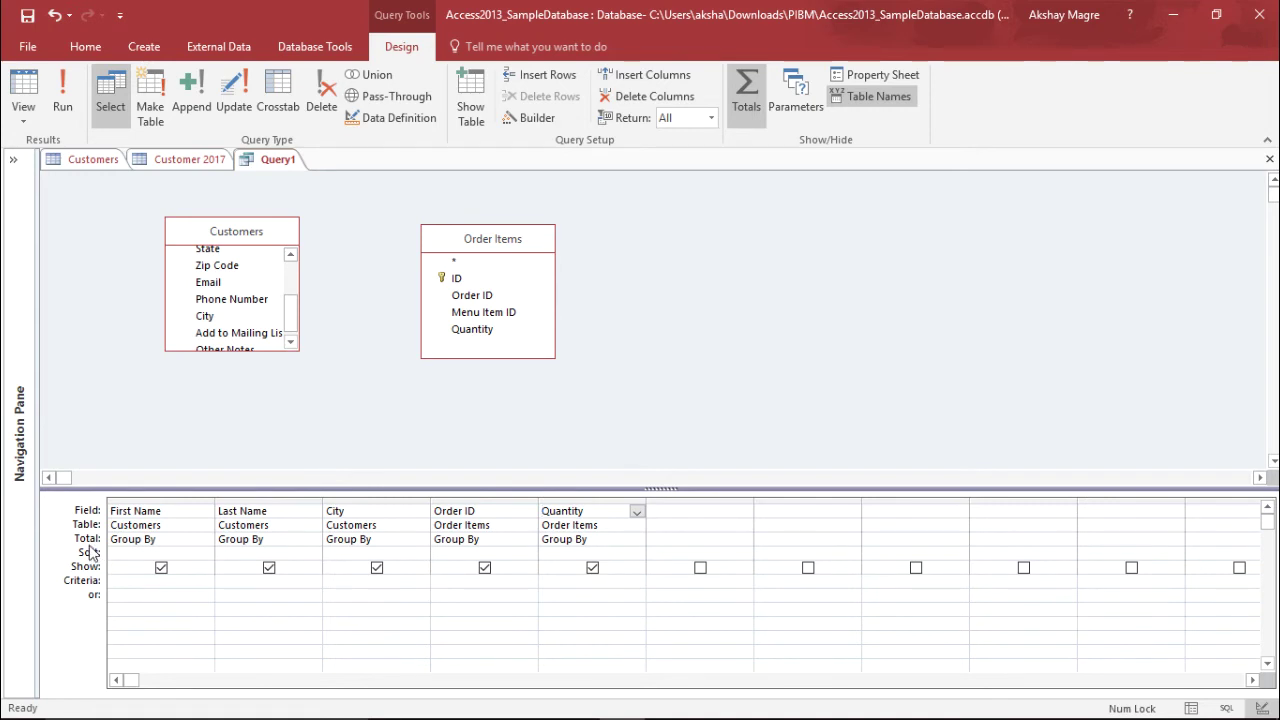
click(586, 540)
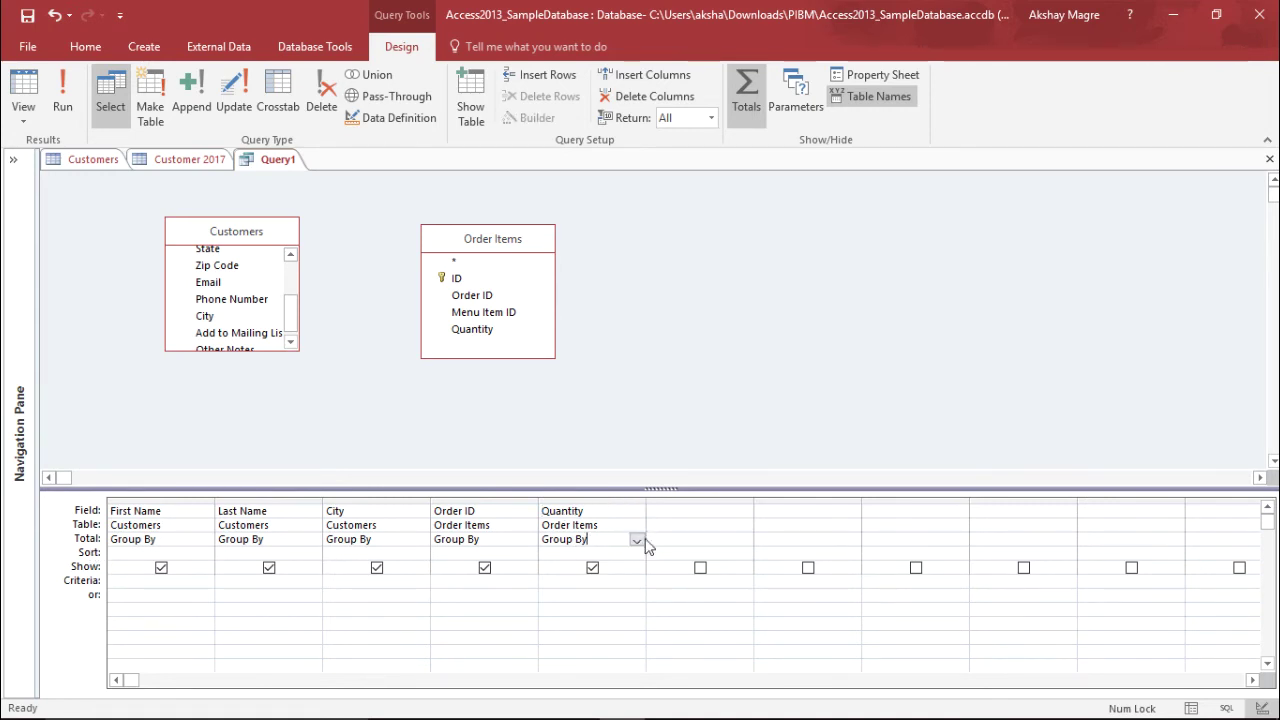
click(637, 541)
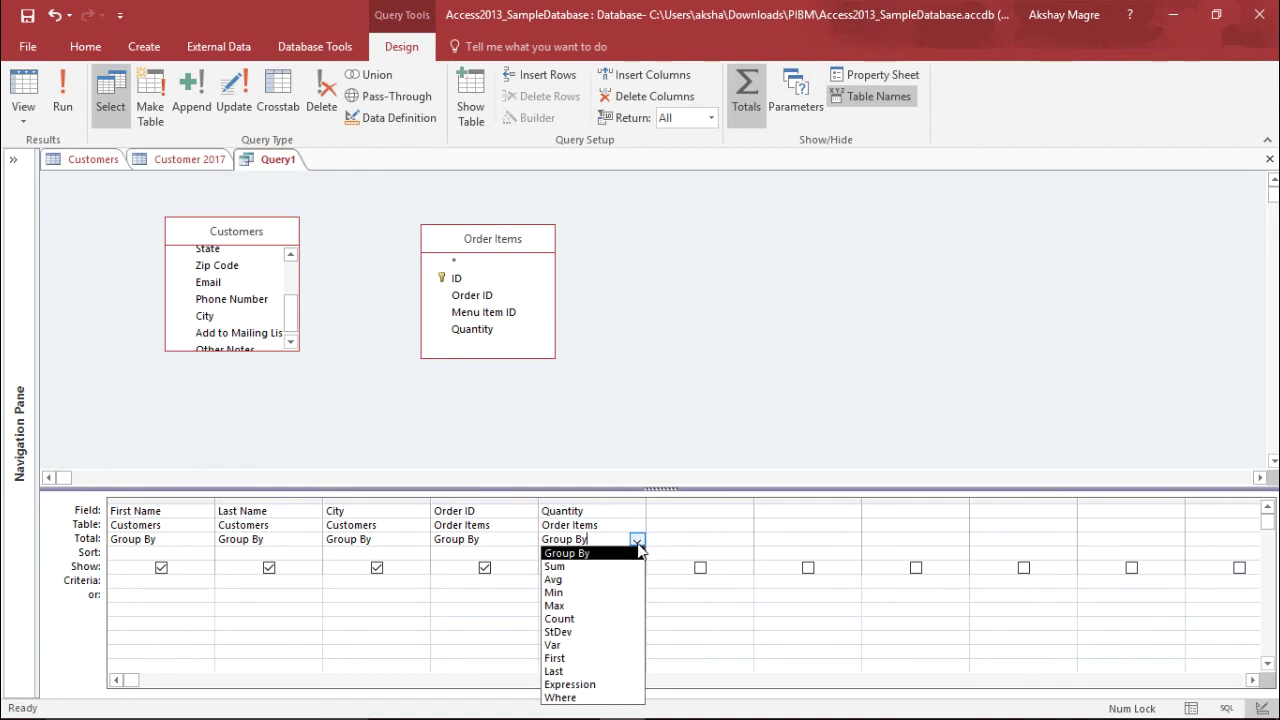
click(583, 567)
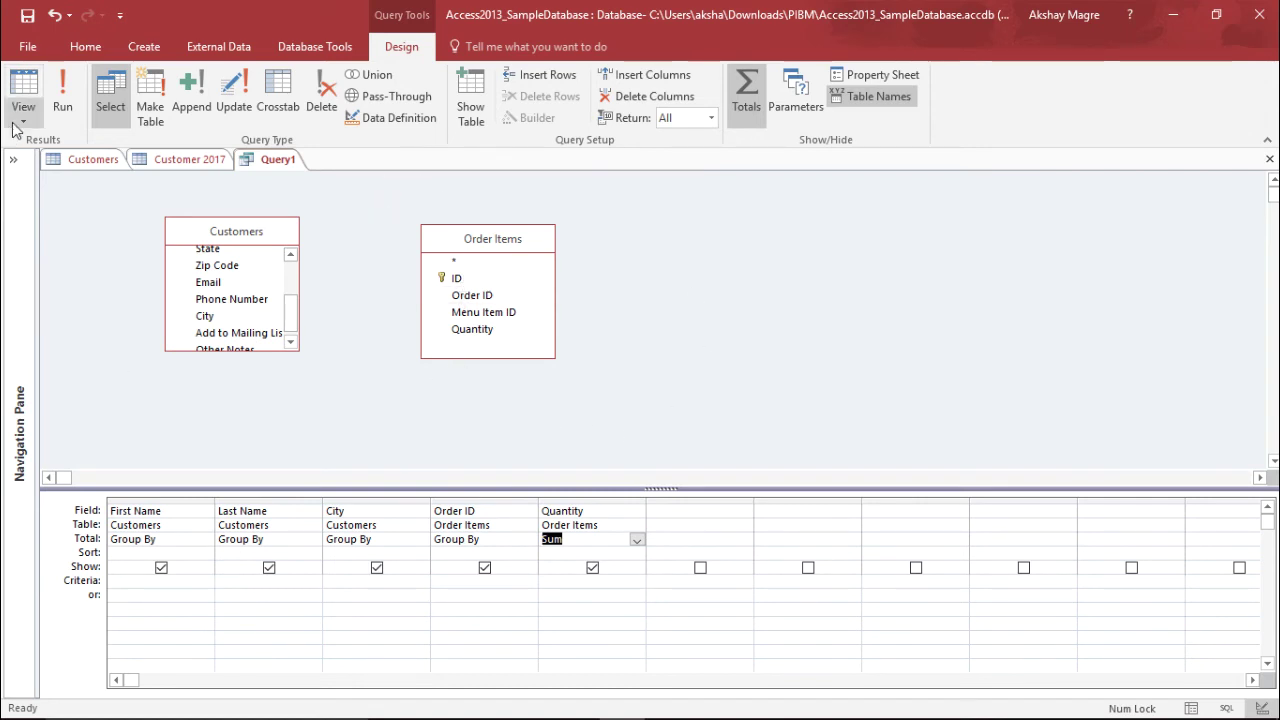
- Run the query and check the first rows' names, city, order ID and summed quantity
click(62, 81)
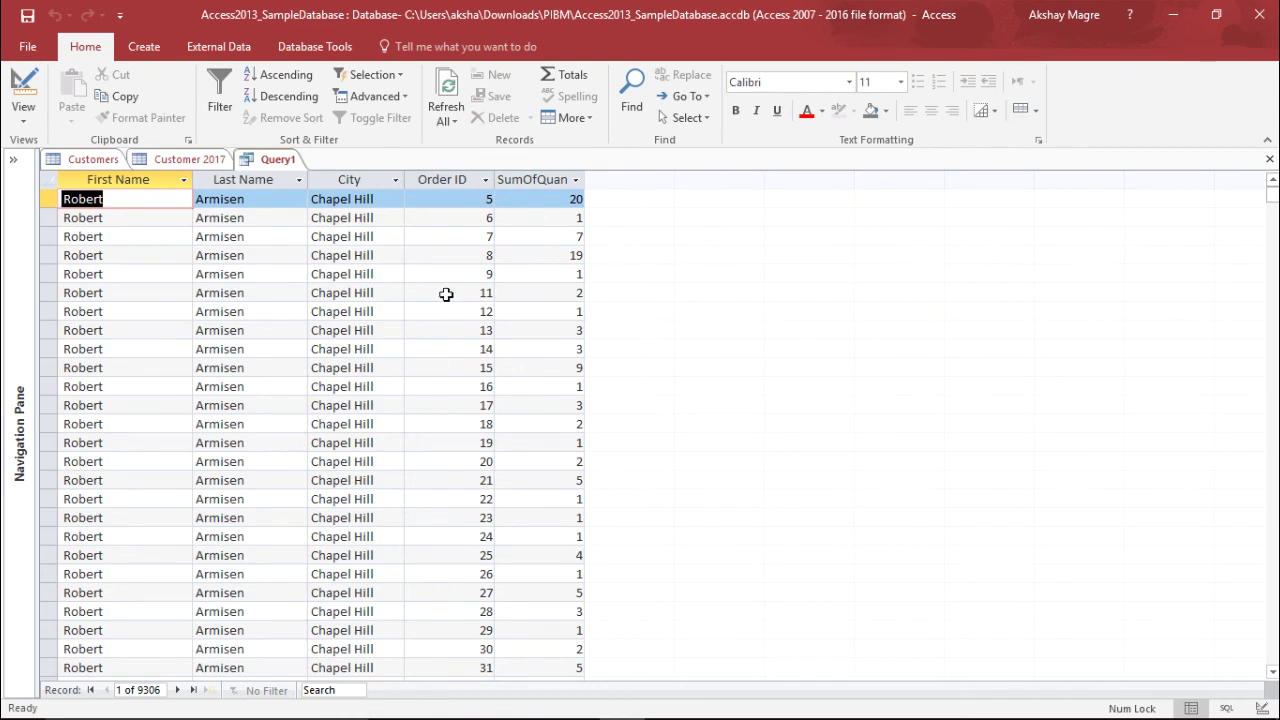
click(121, 255)
click(296, 236)
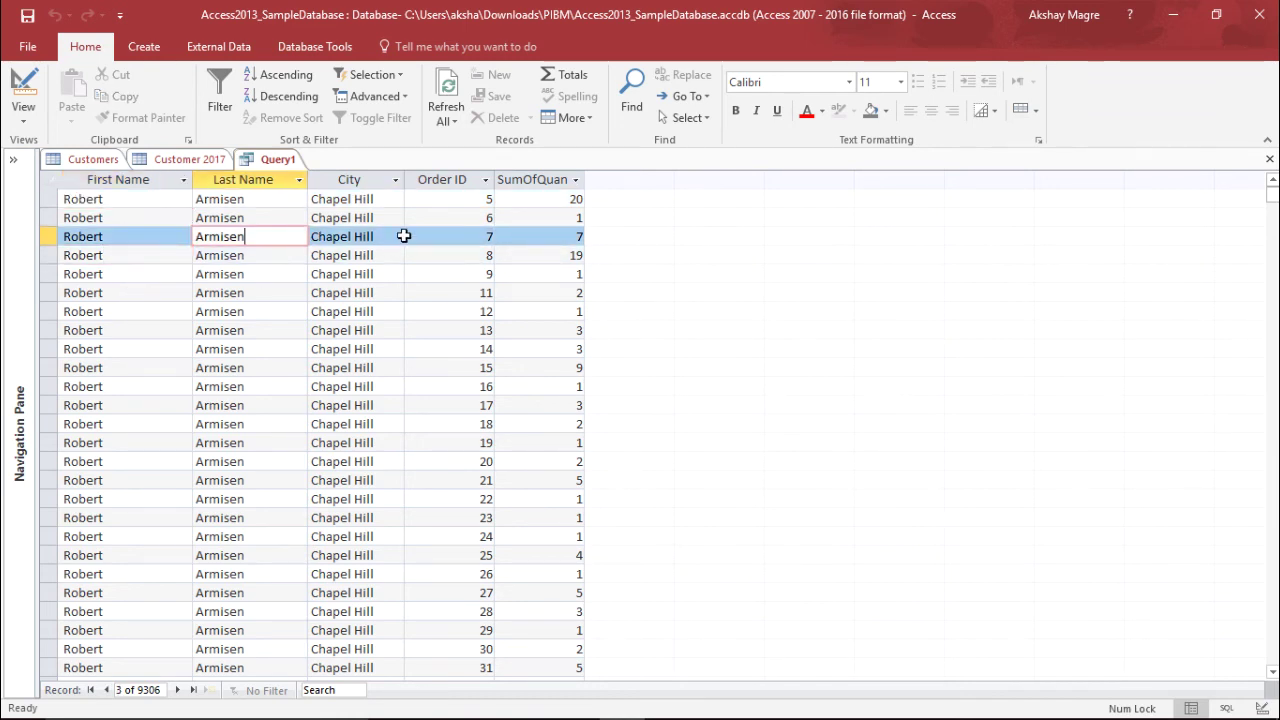
click(372, 199)
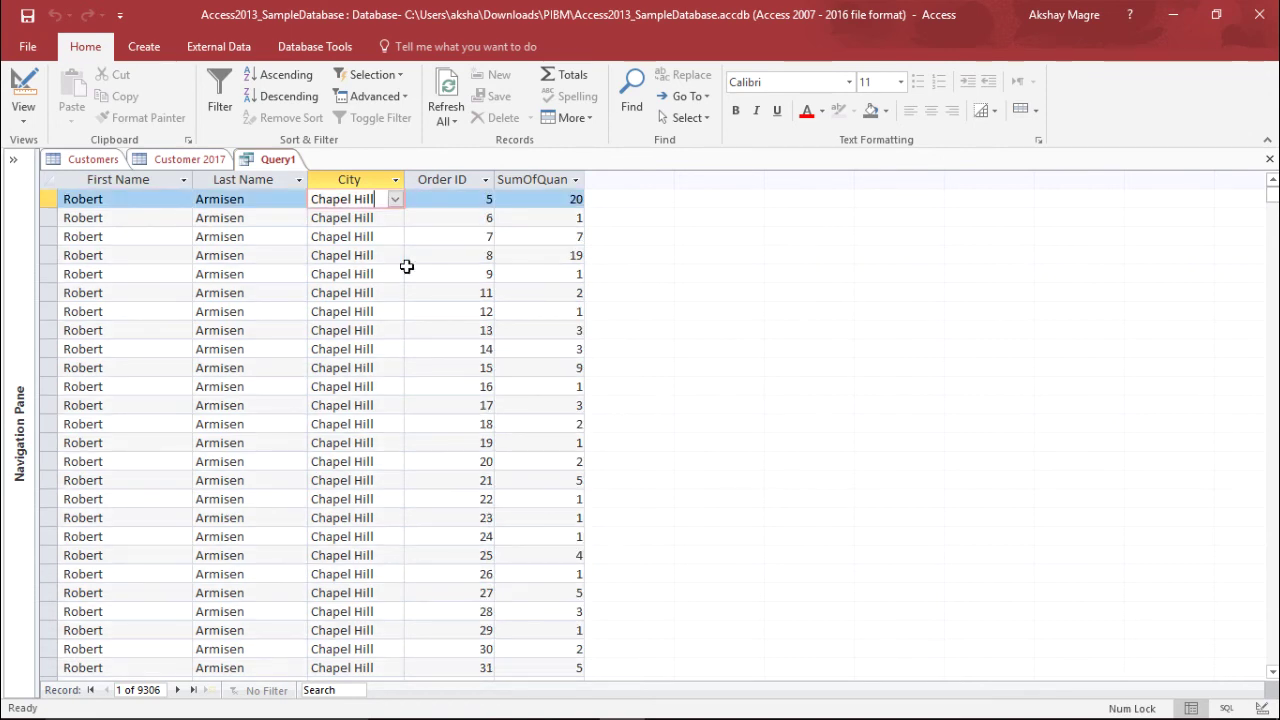
key(Tab)
click(542, 203)
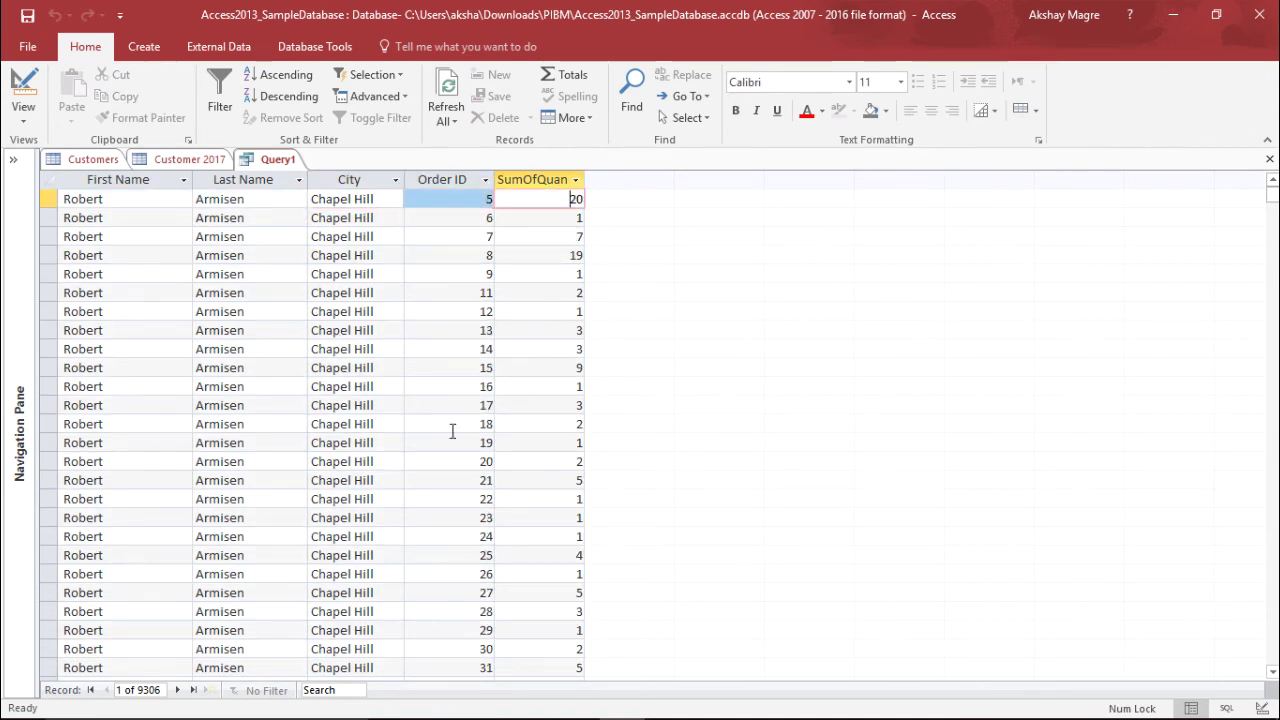
click(579, 220)
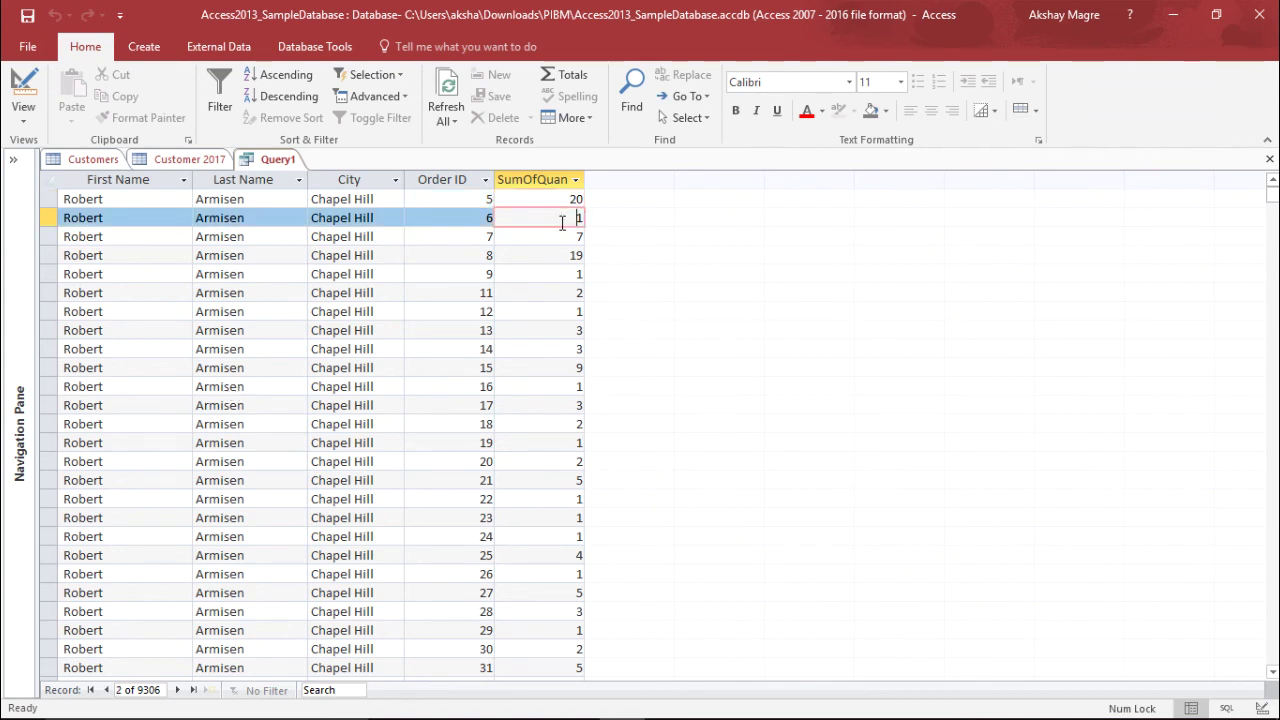
- Browse the Last Name and Order ID values across the results, including order 8
click(414, 349)
click(226, 290)
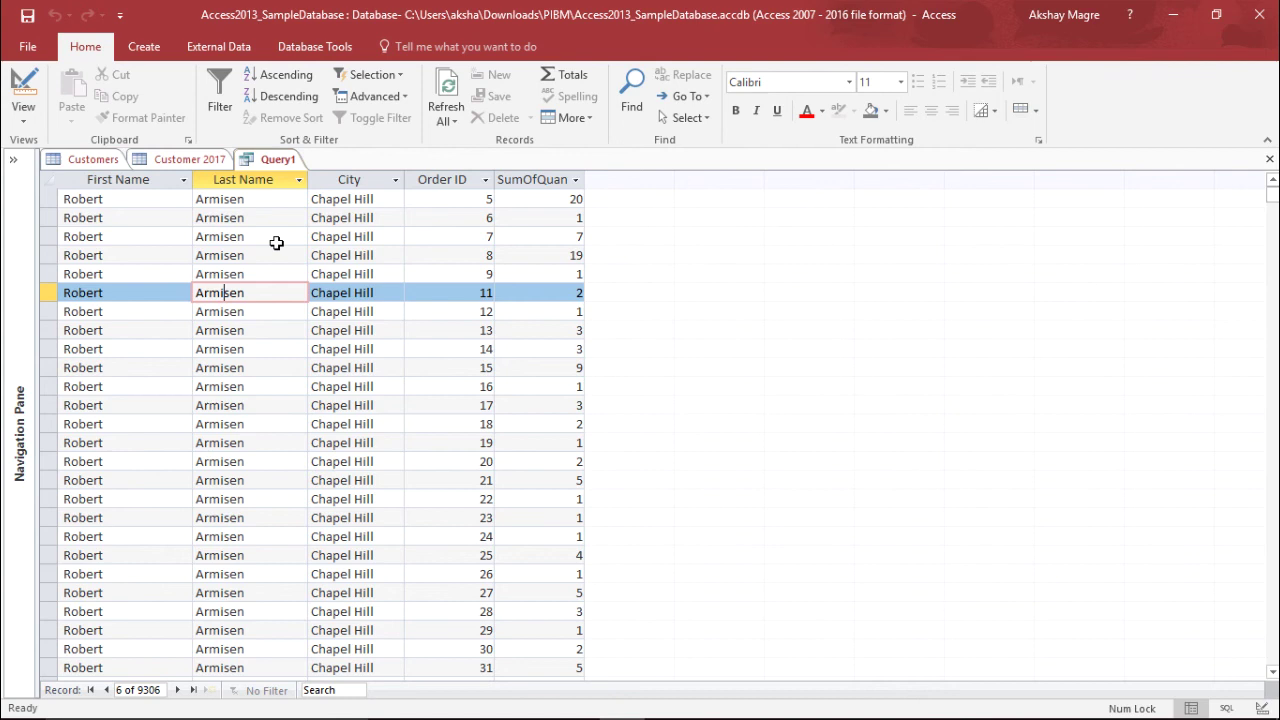
click(487, 217)
click(485, 237)
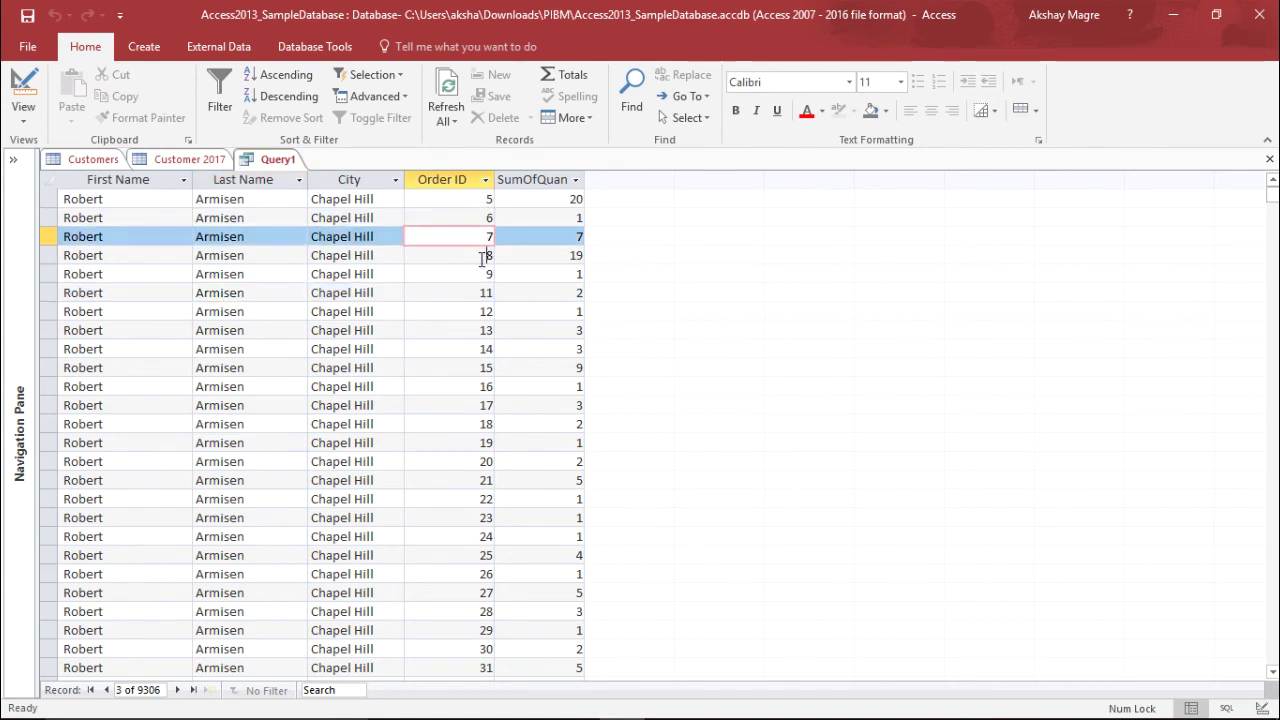
click(482, 256)
click(467, 293)
click(471, 199)
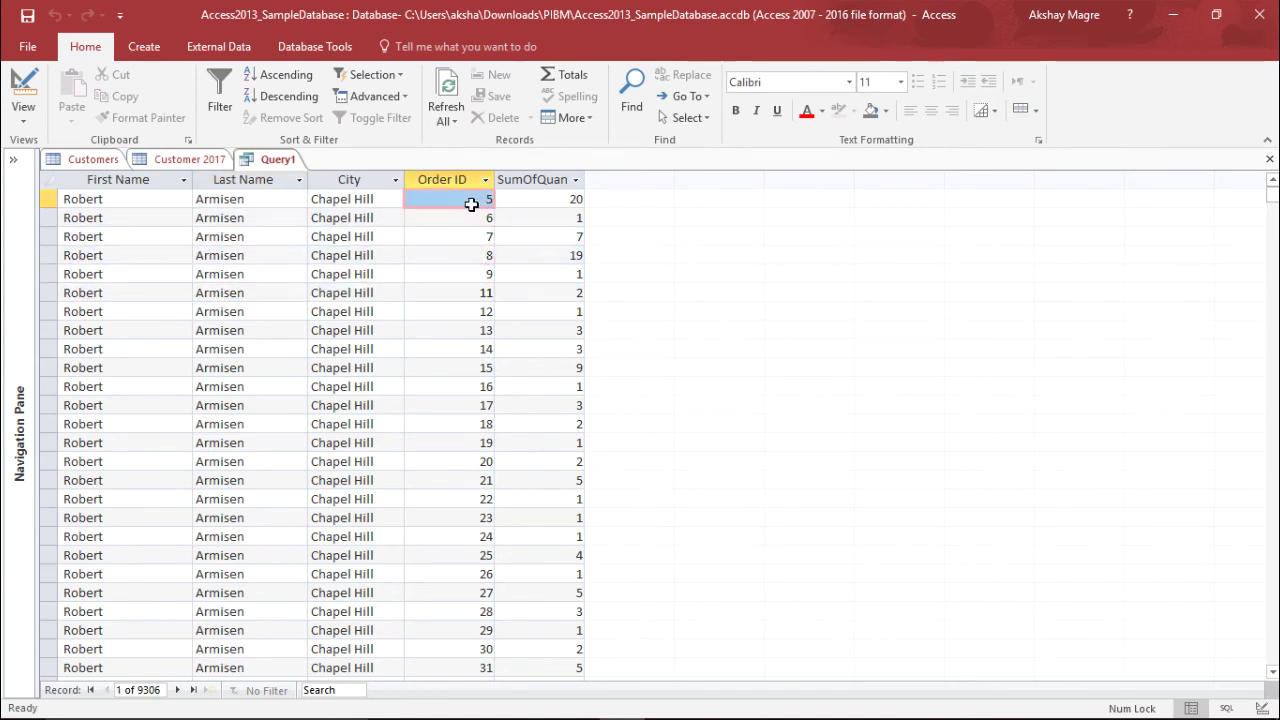
click(474, 217)
click(466, 256)
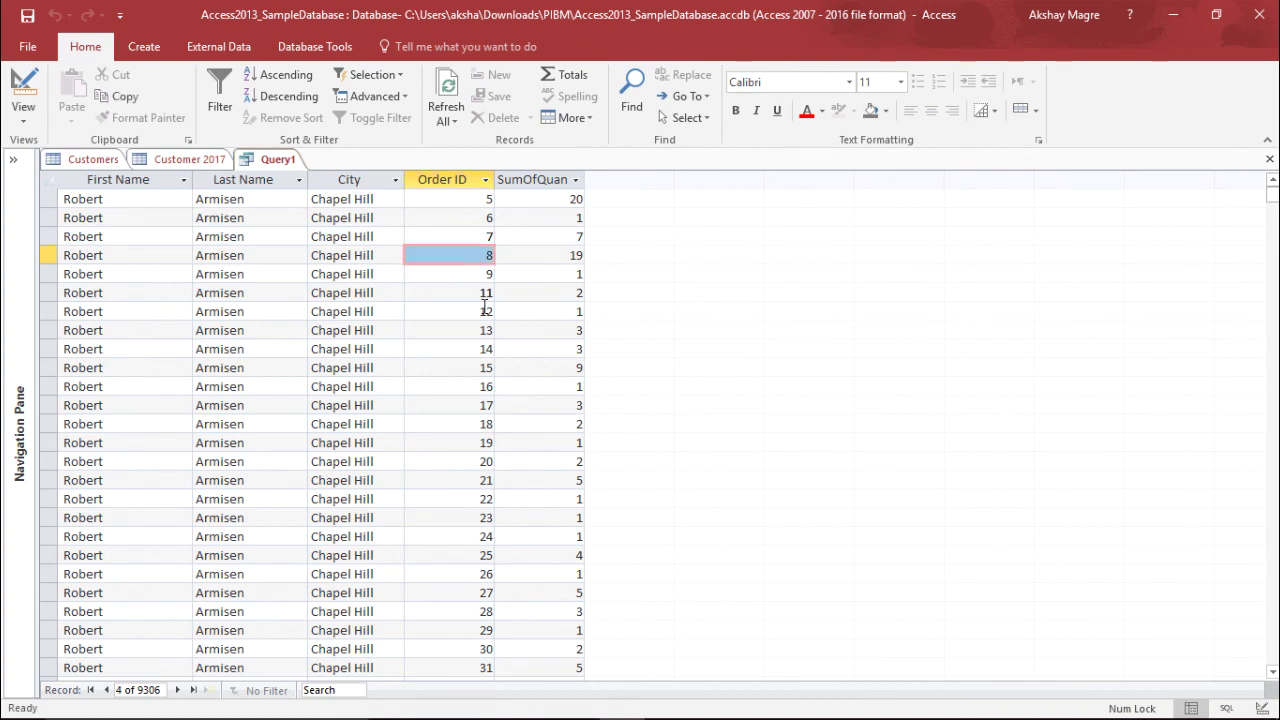
click(573, 199)
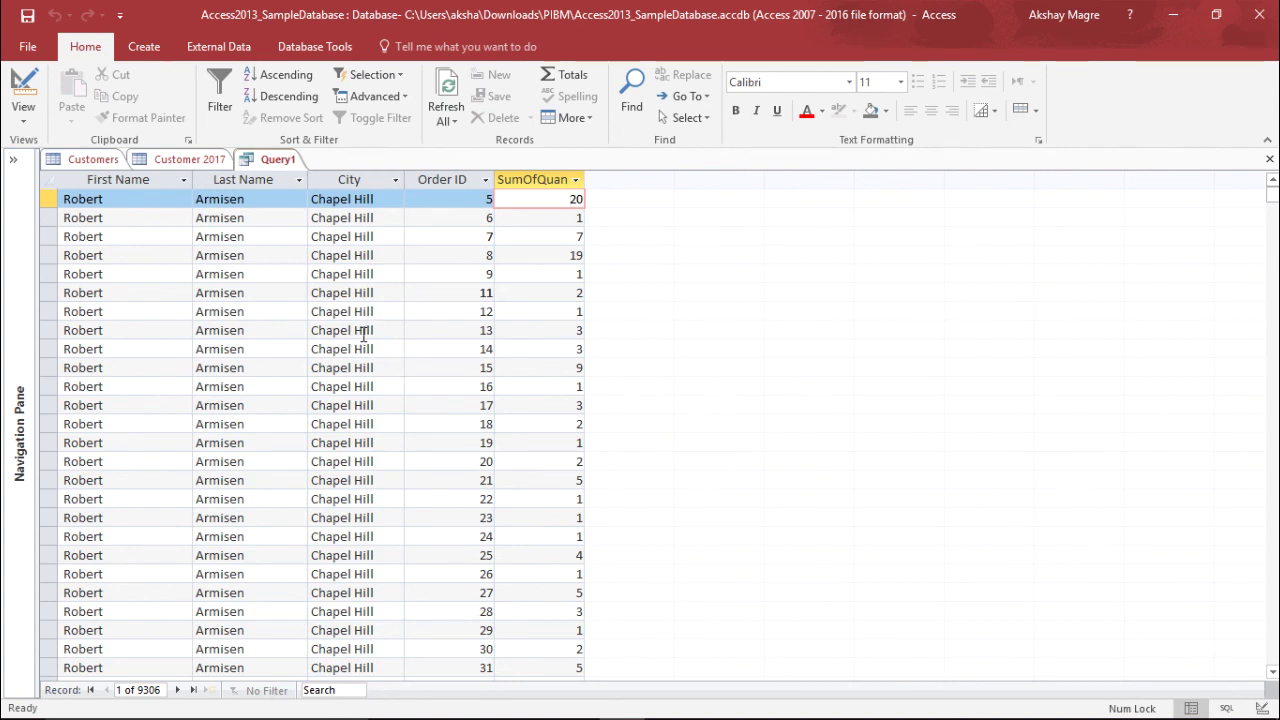
click(144, 46)
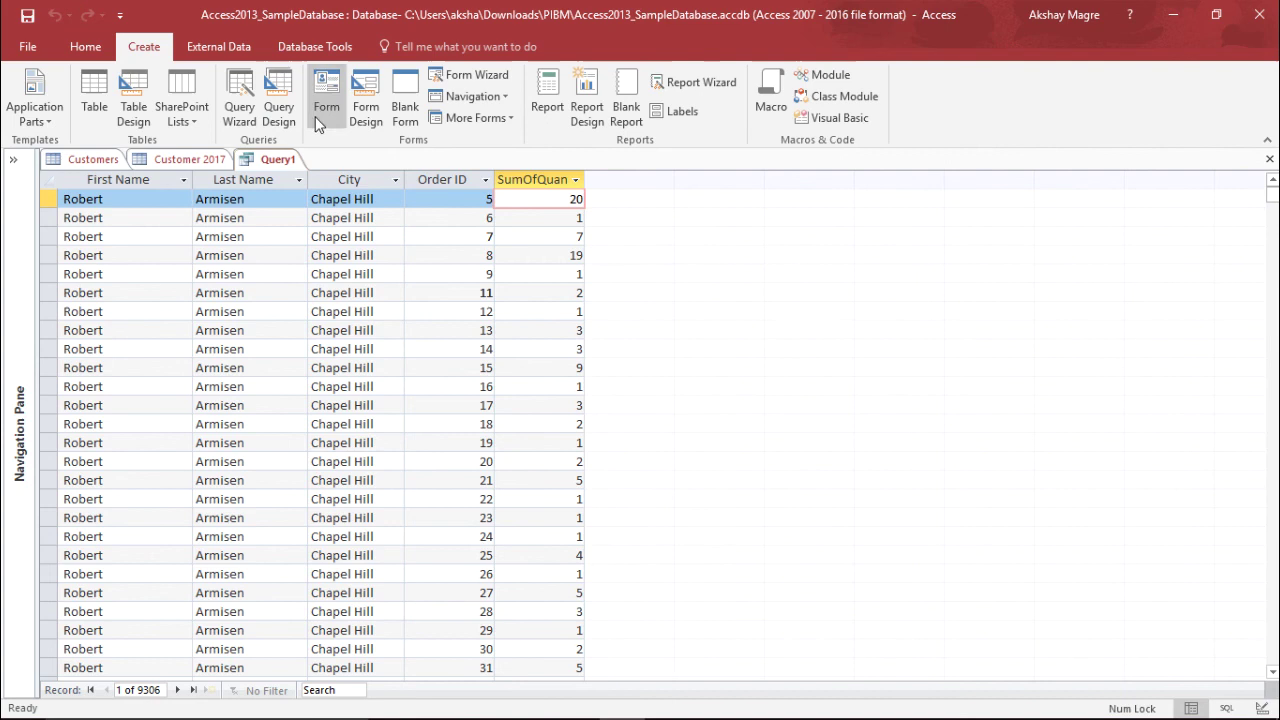